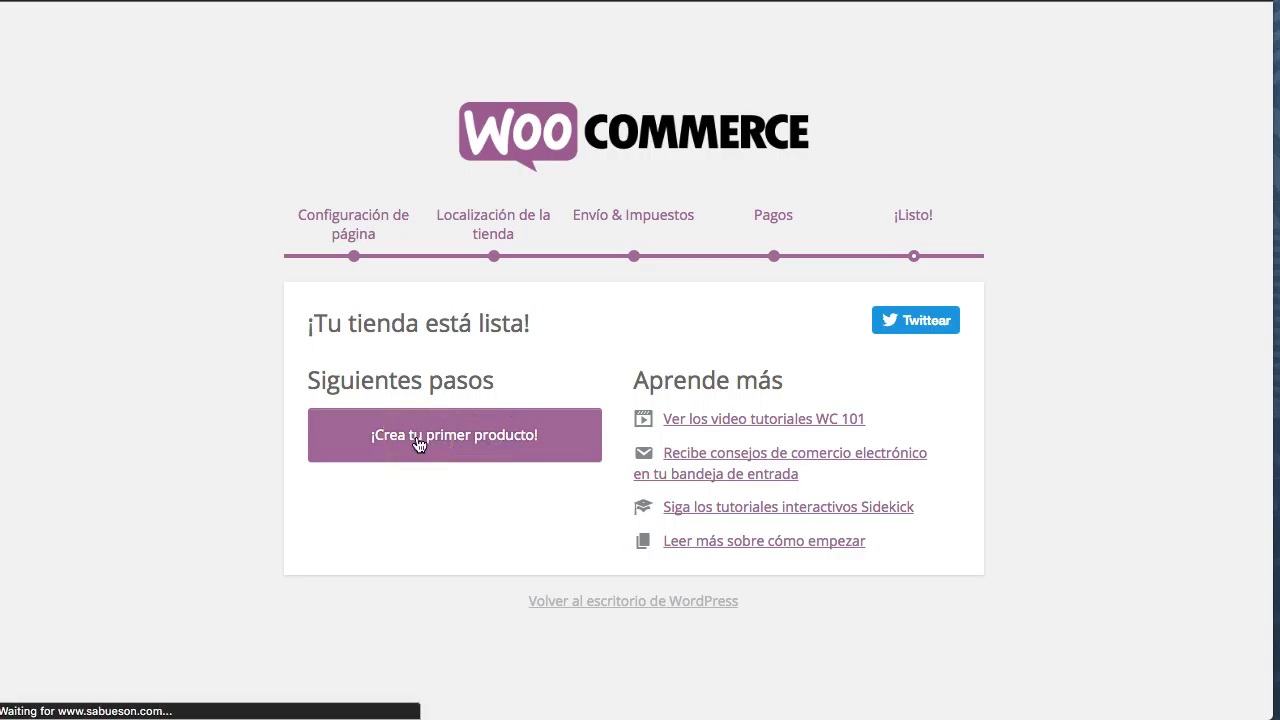
Start creating the store's first product and dismiss the guided tips for the product name and description
left_click(305, 333)
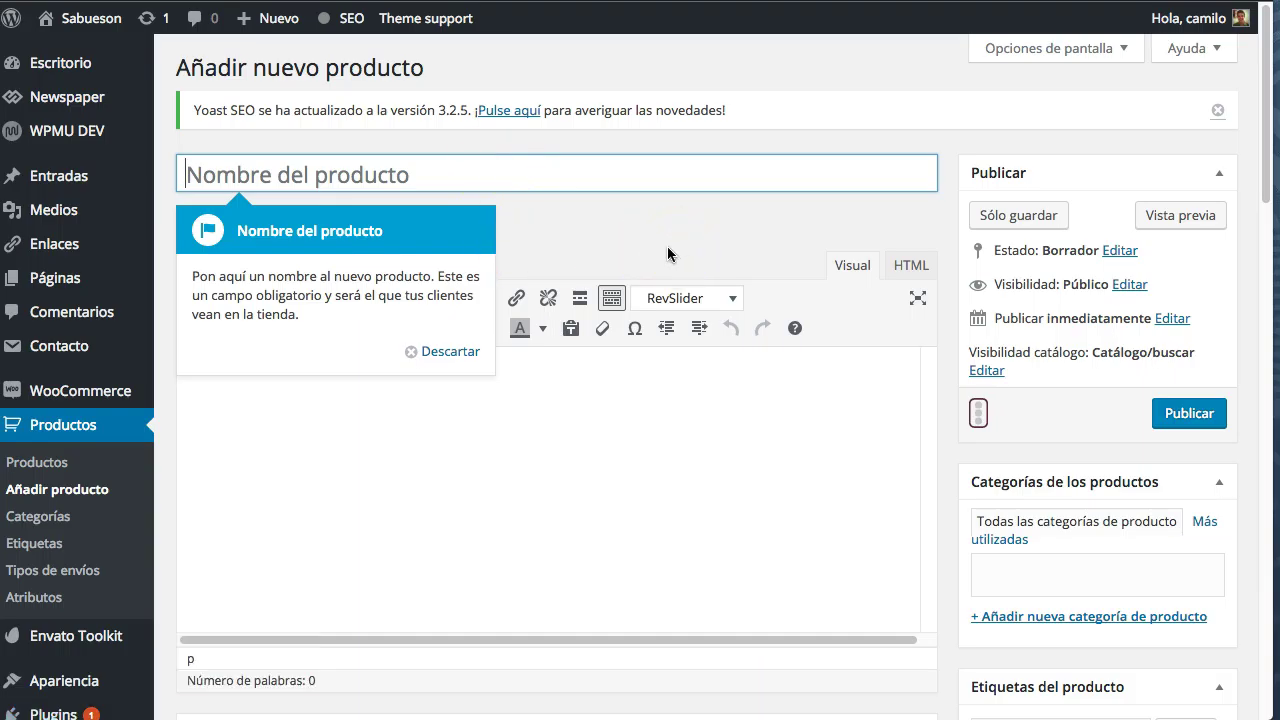
left_click(450, 352)
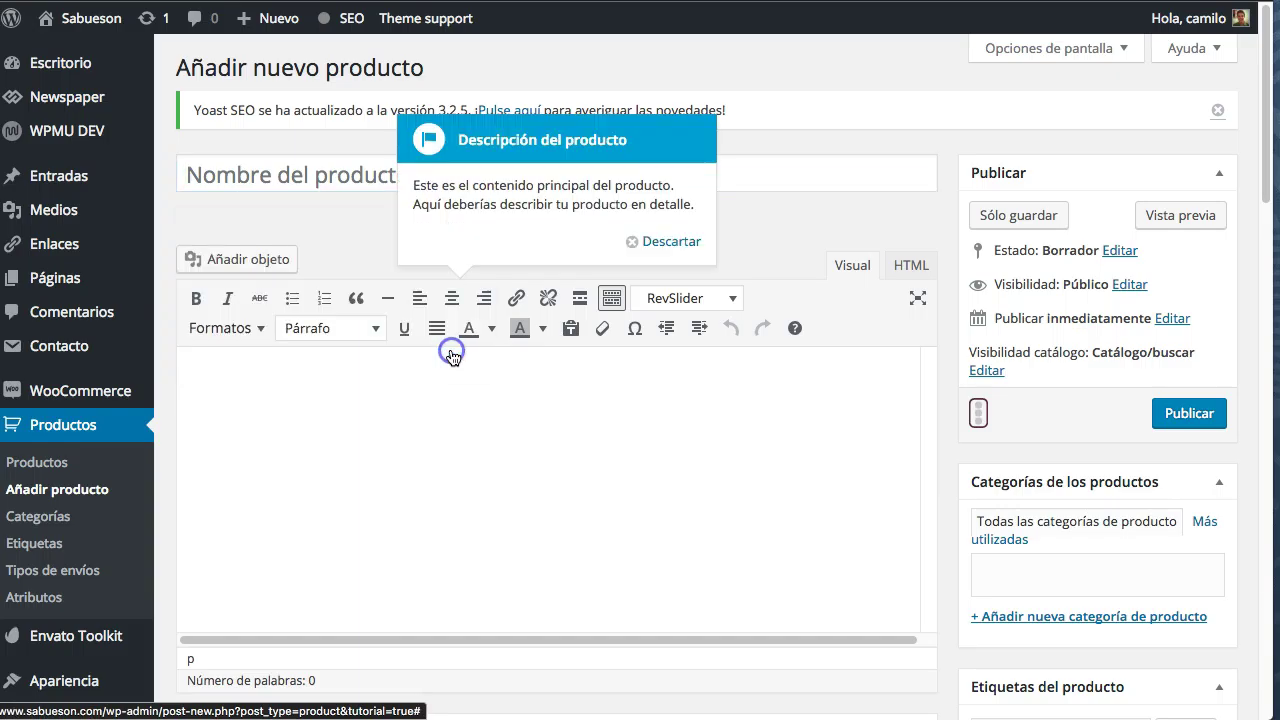
left_click(660, 243)
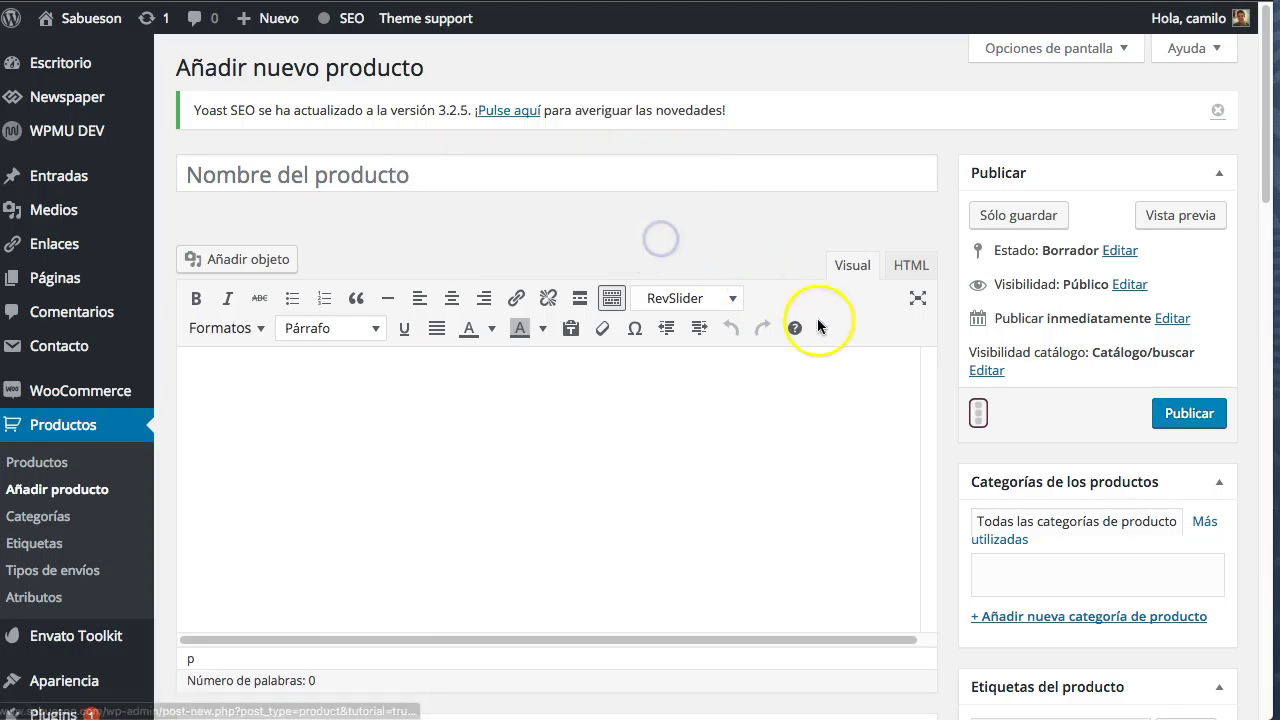
Name the product "Crear Producto de Muestra" and enter "Descripción sencilla." as its main description
scroll(850, 340, "down", 5)
scroll(915, 394, "down", 2)
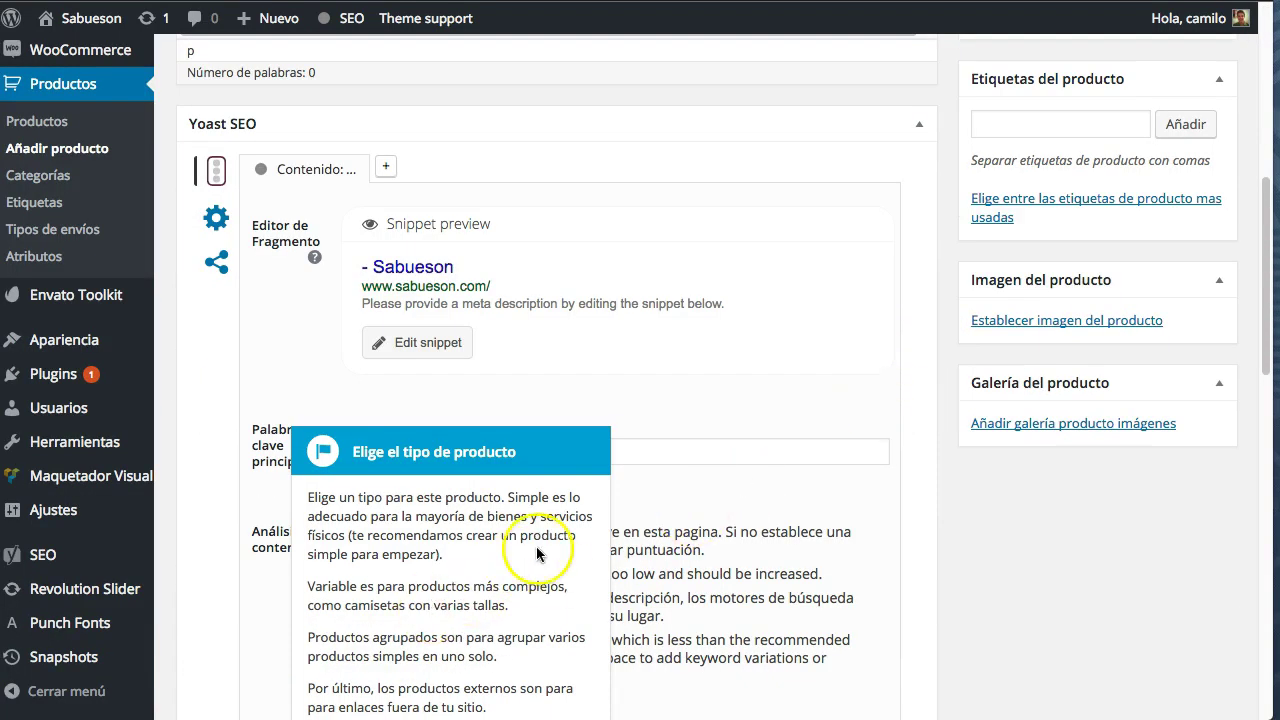
scroll(835, 316, "up", 10)
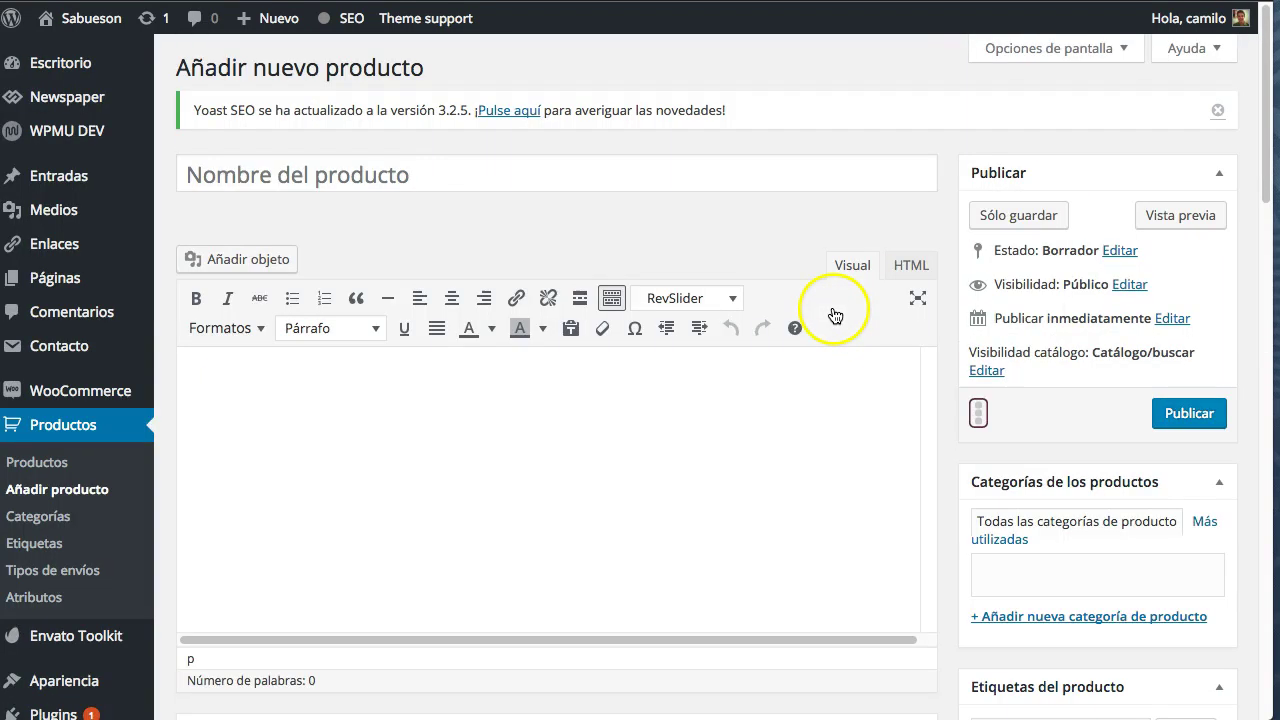
left_click(486, 180)
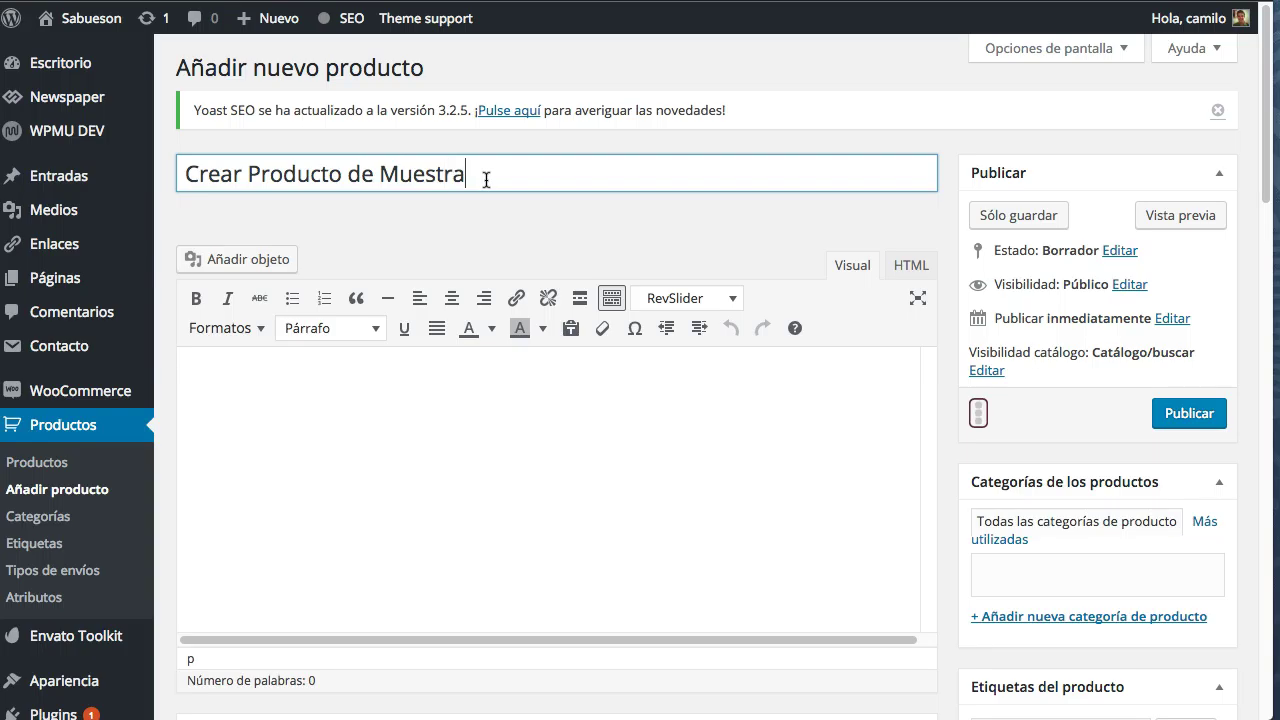
key("Tab")
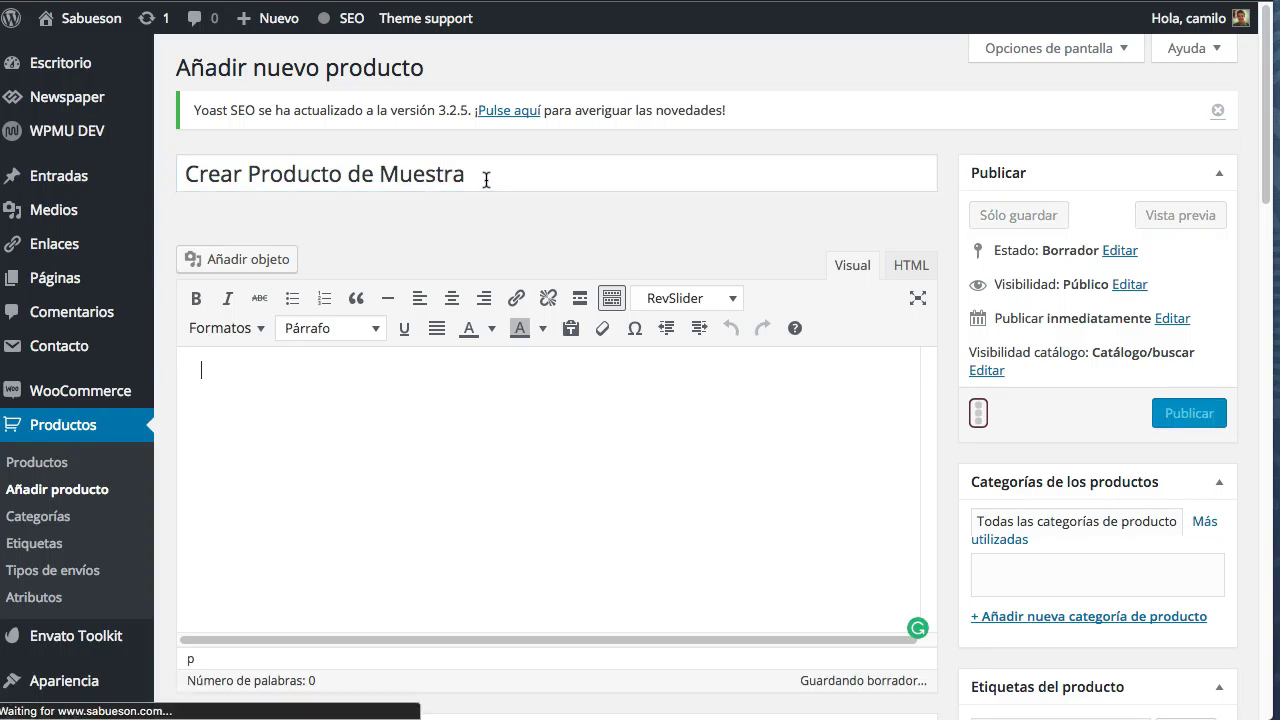
left_click(486, 437)
left_click(448, 415)
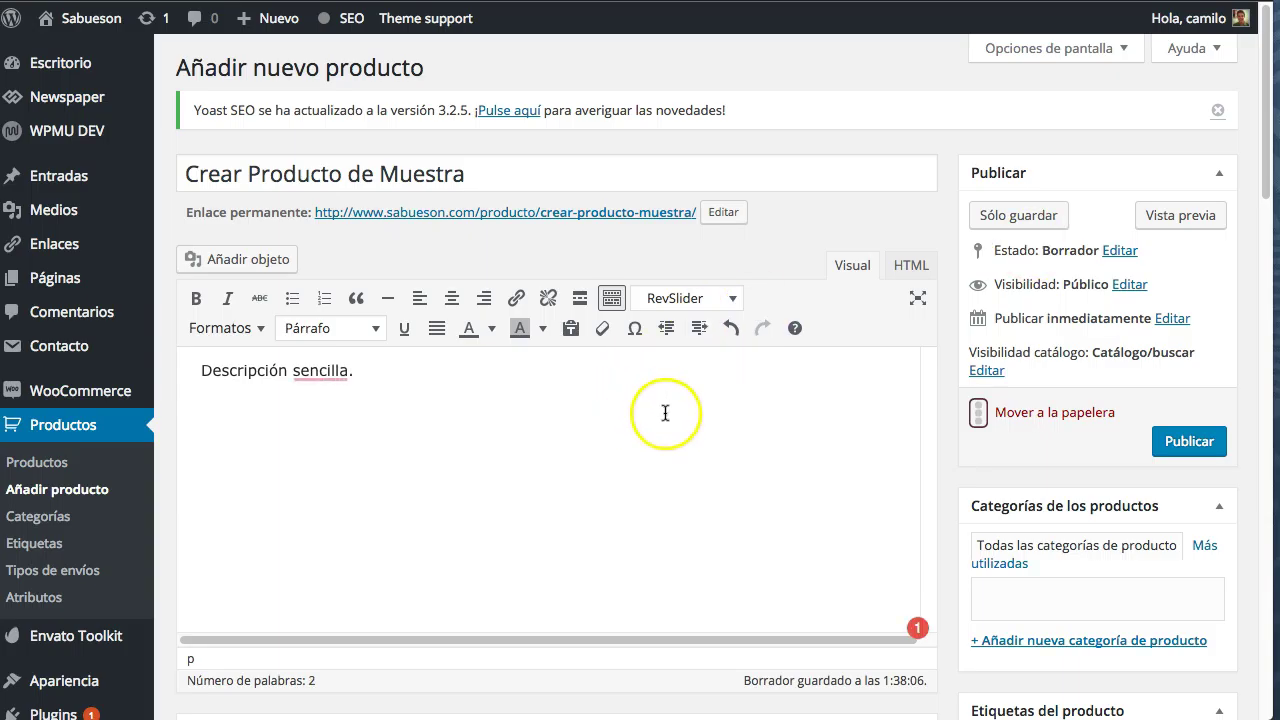
Review the product types offered in the product data section, keeping Producto simple
scroll(941, 449, "down", 5)
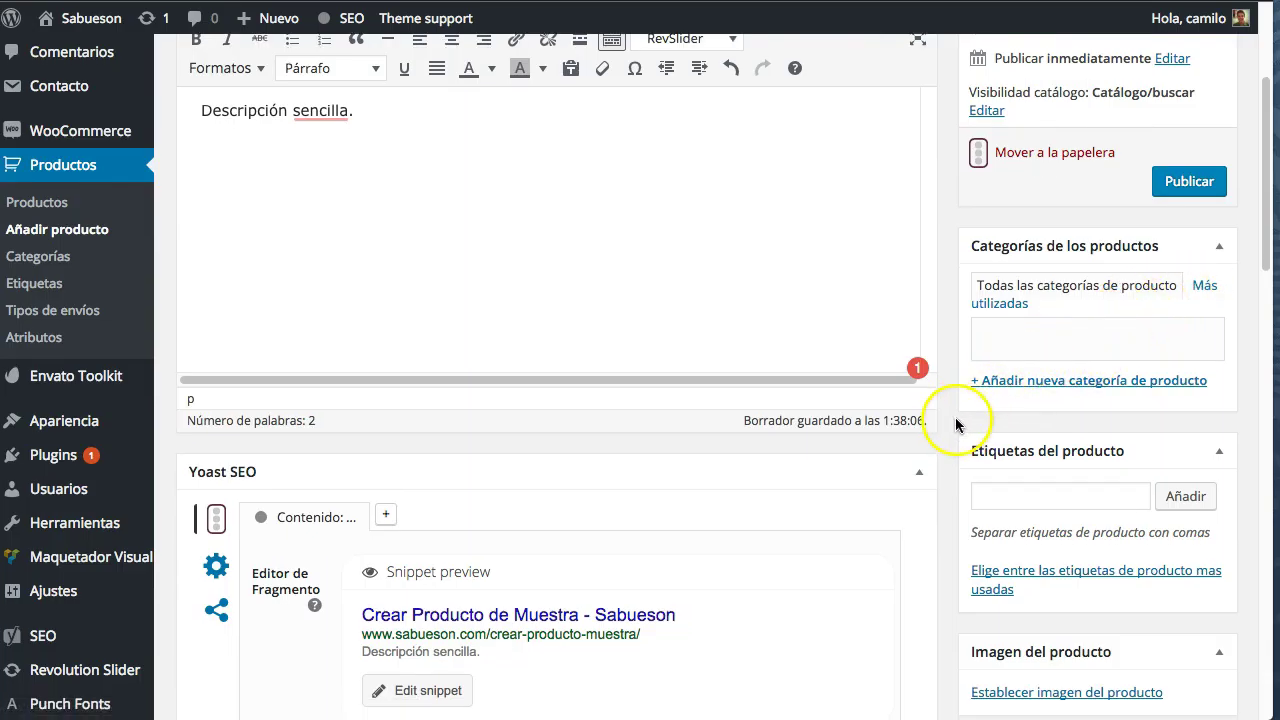
scroll(947, 435, "down", 3)
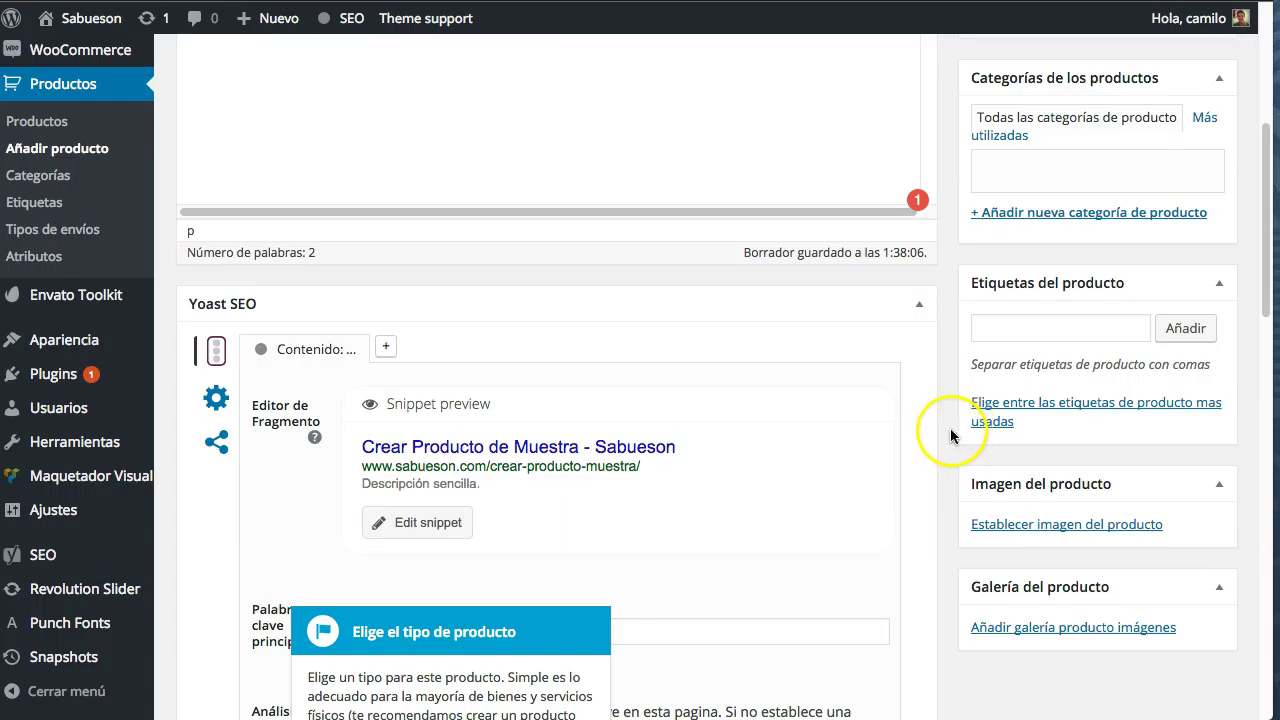
scroll(950, 410, "down", 1)
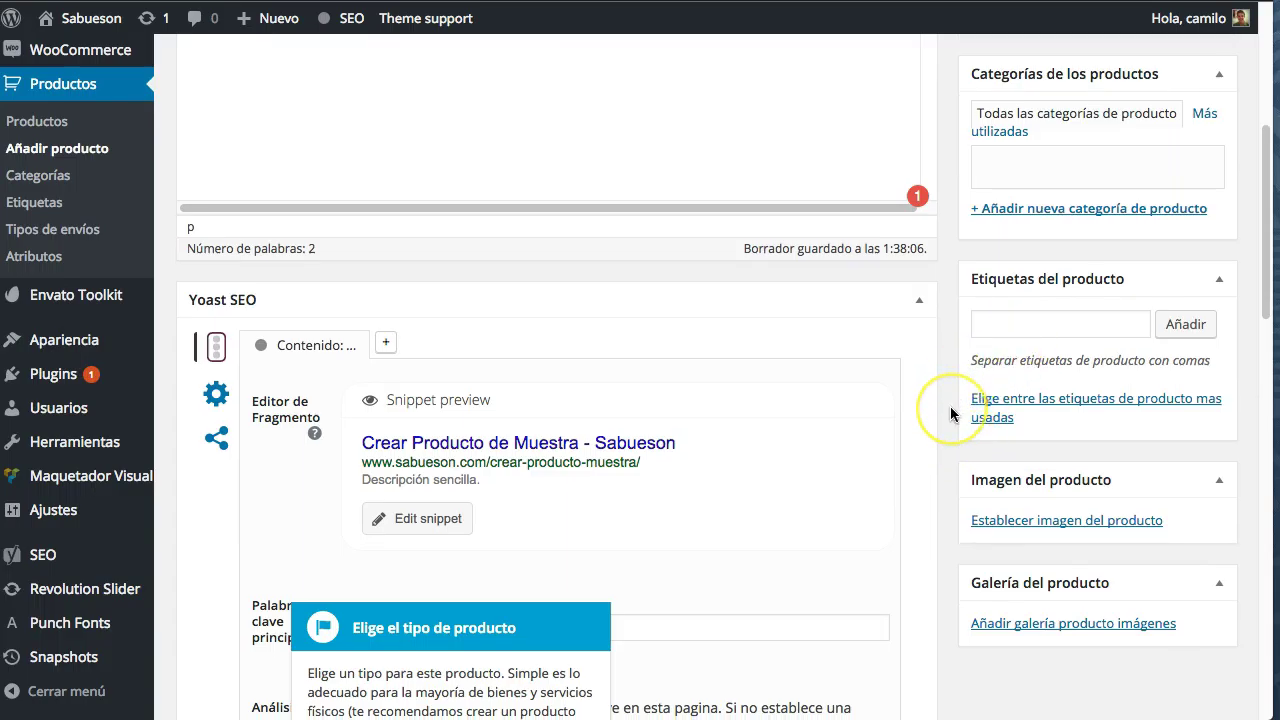
scroll(950, 408, "down", 3)
scroll(950, 413, "down", 8)
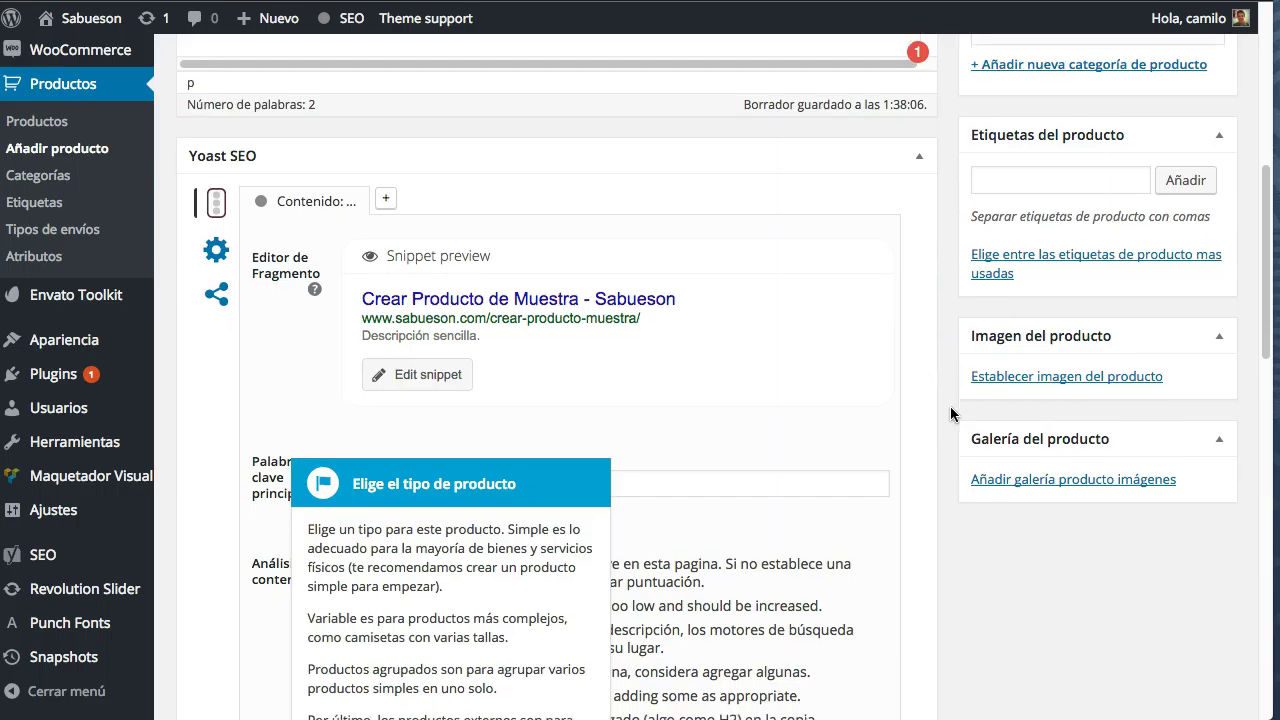
scroll(950, 406, "down", 1)
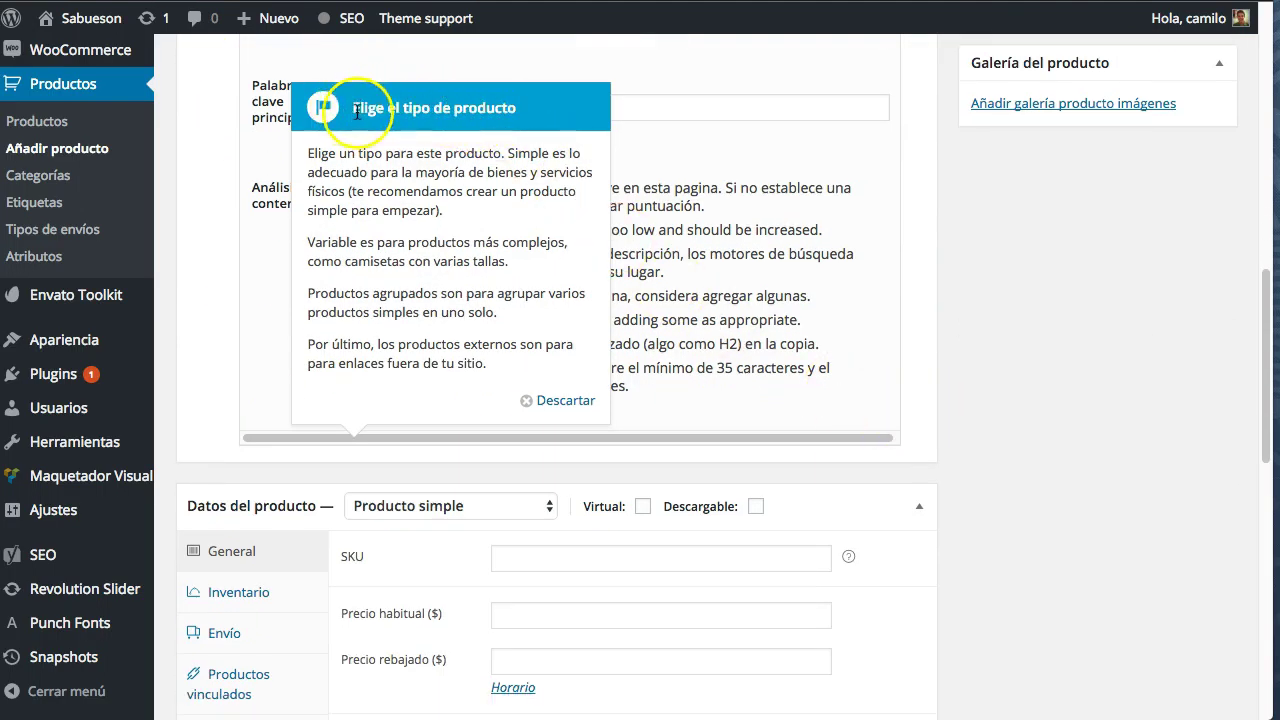
scroll(1080, 443, "down", 3)
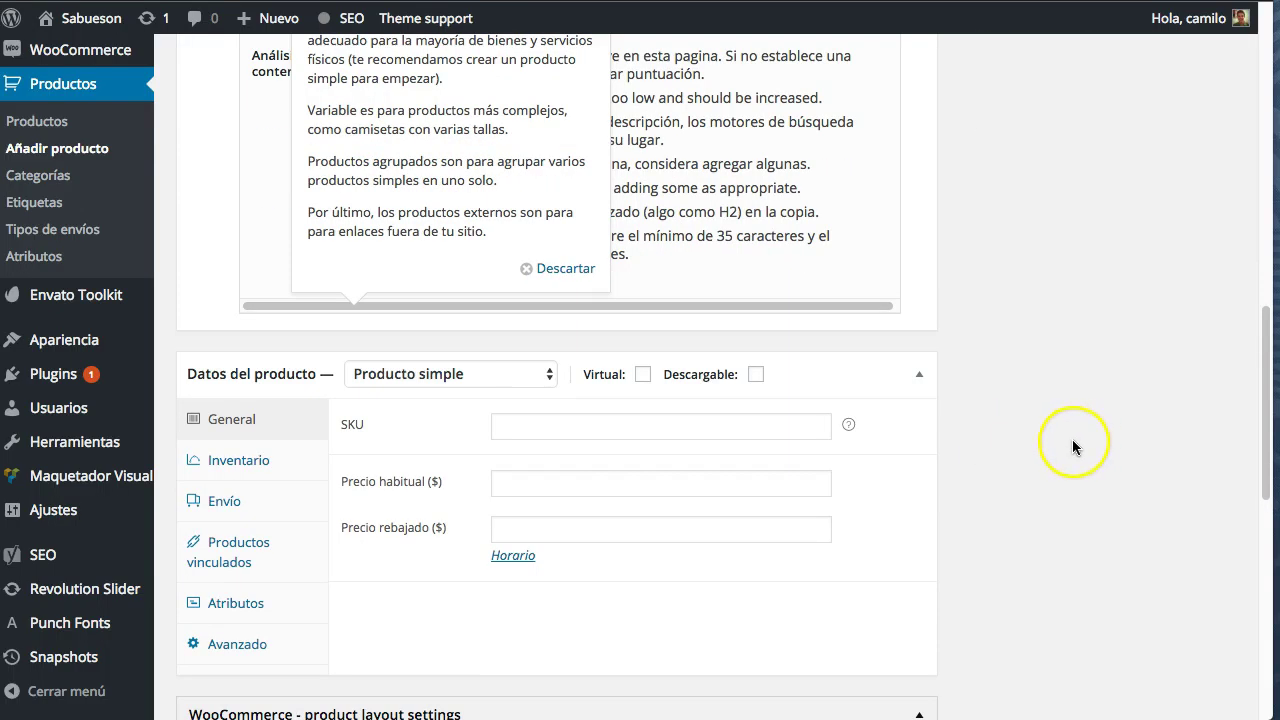
left_click(487, 376)
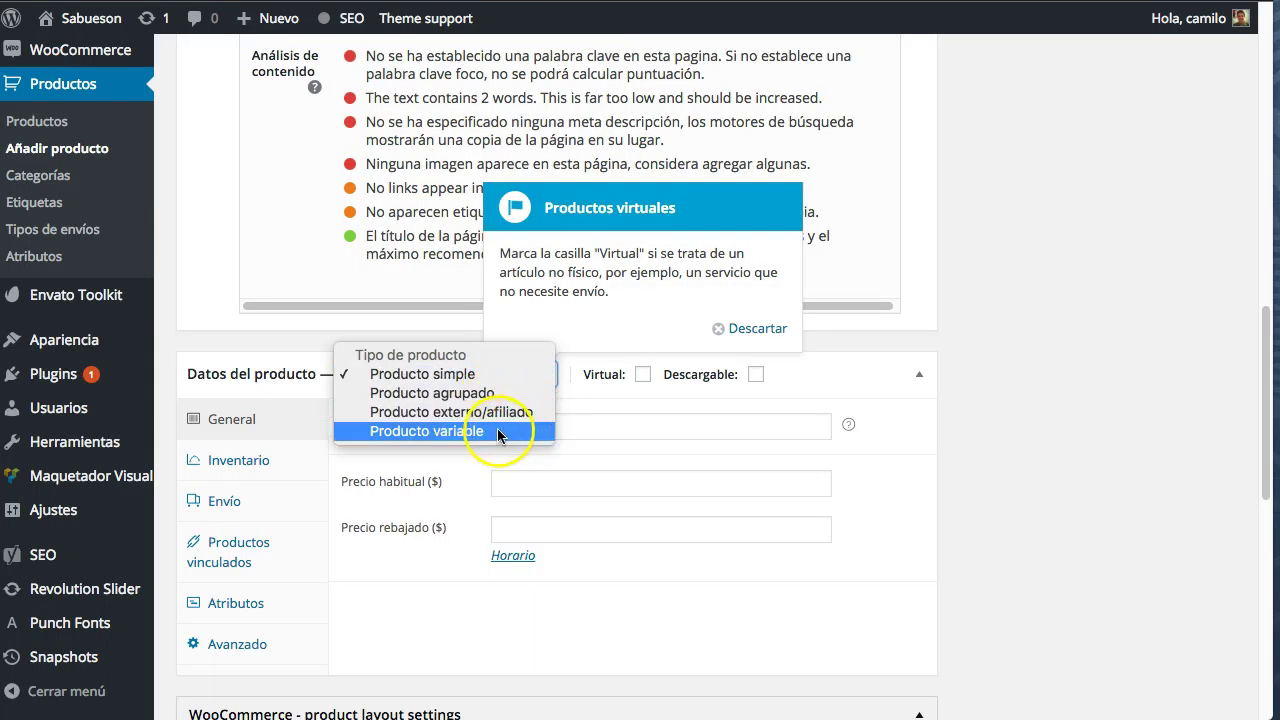
left_click(496, 377)
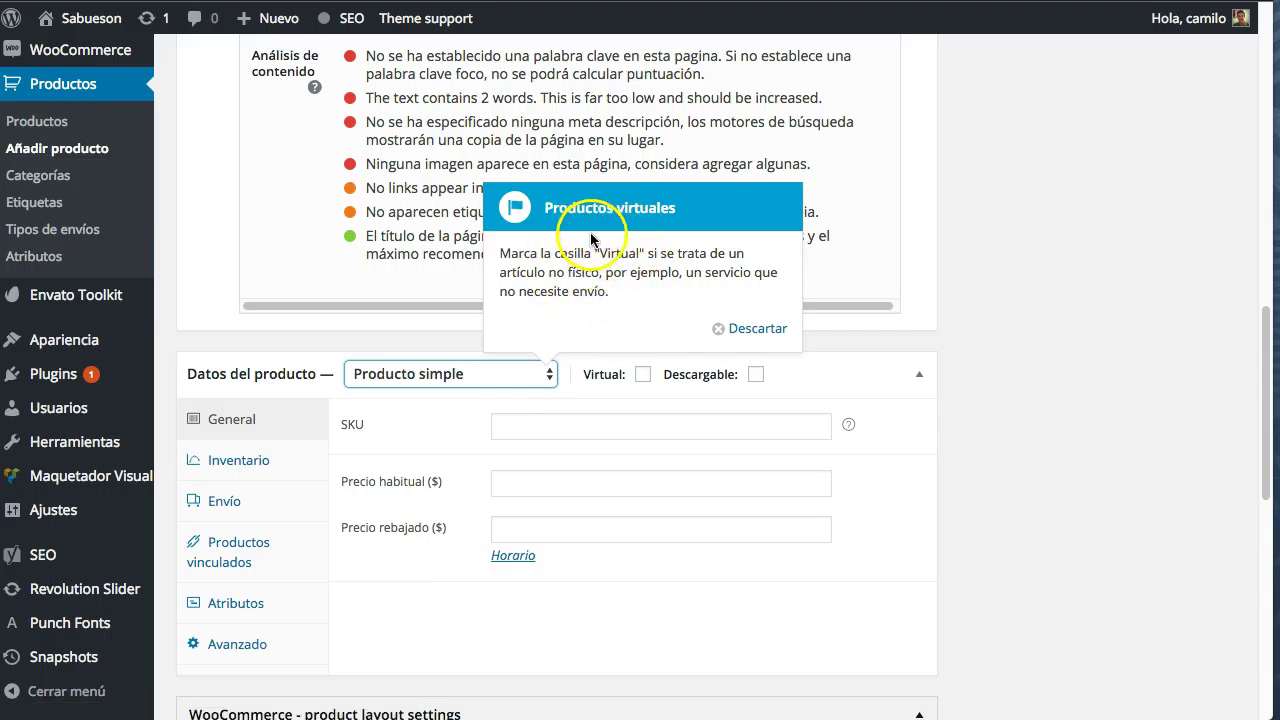
Dismiss the guided tips about virtual products, downloadable products and prices
left_click(736, 331)
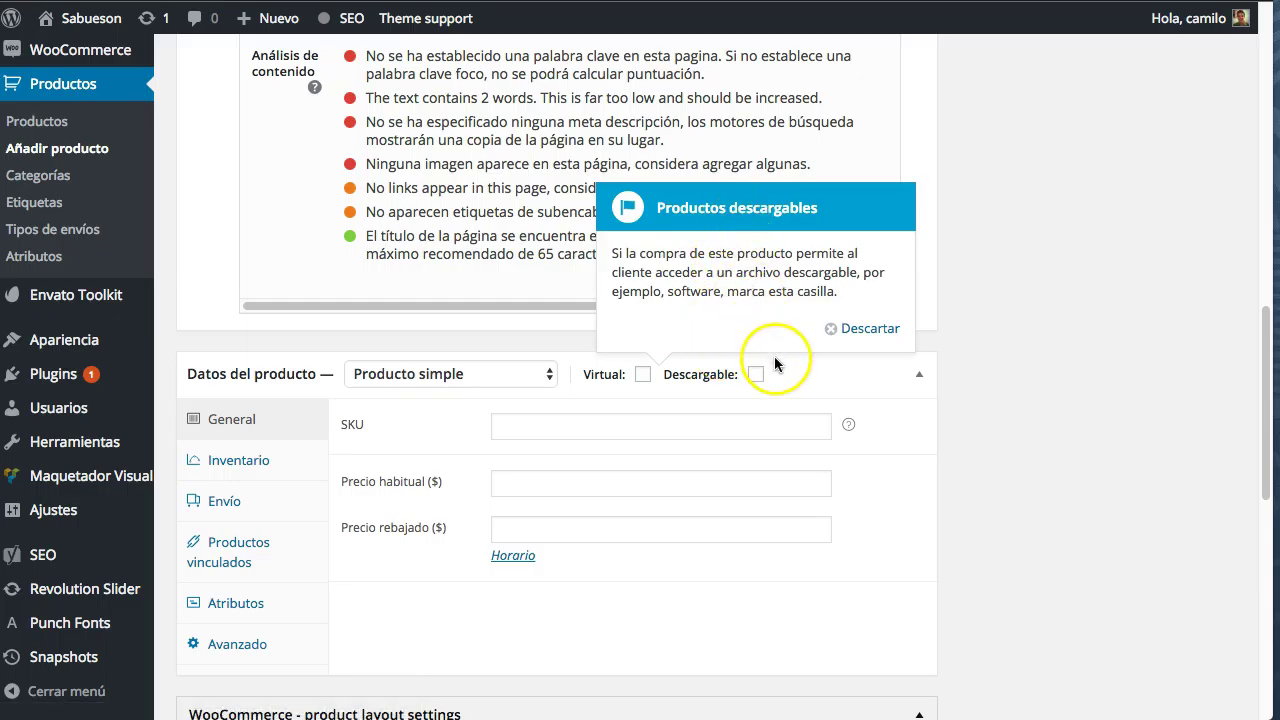
left_click(870, 330)
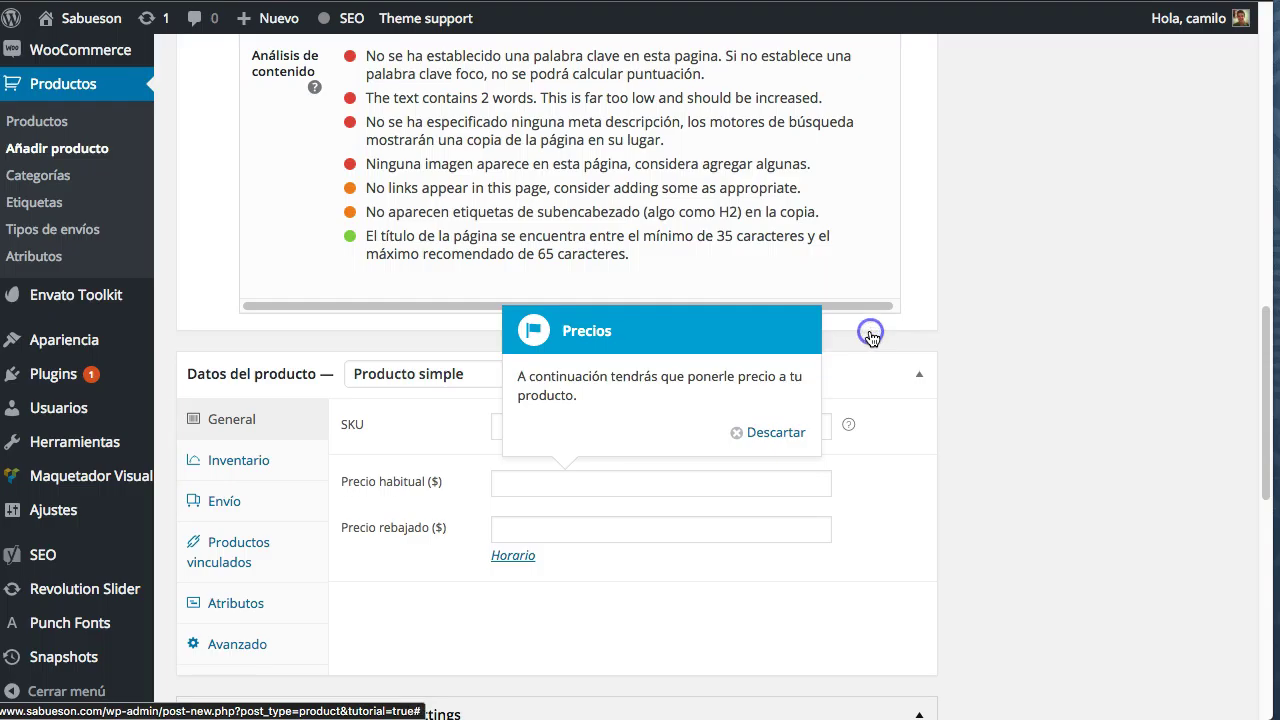
left_click(766, 434)
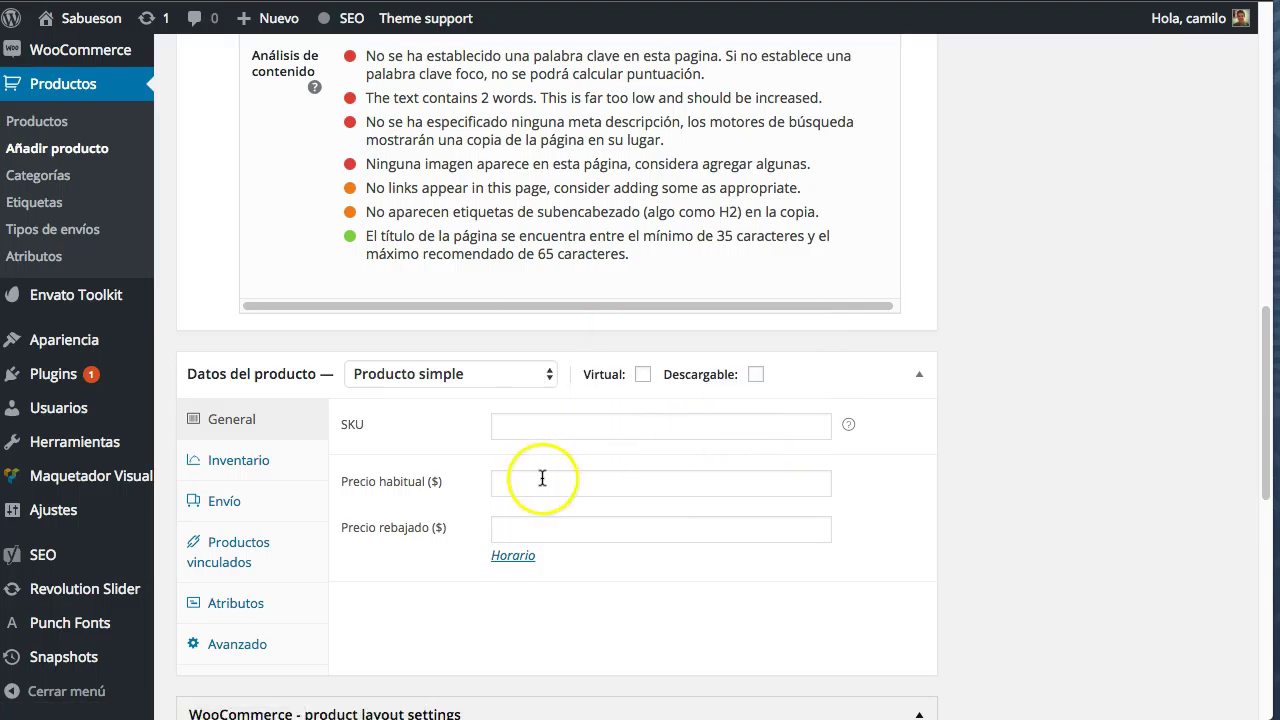
Set the product's regular price (Precio habitual) to 200
scroll(705, 462, "up", 10)
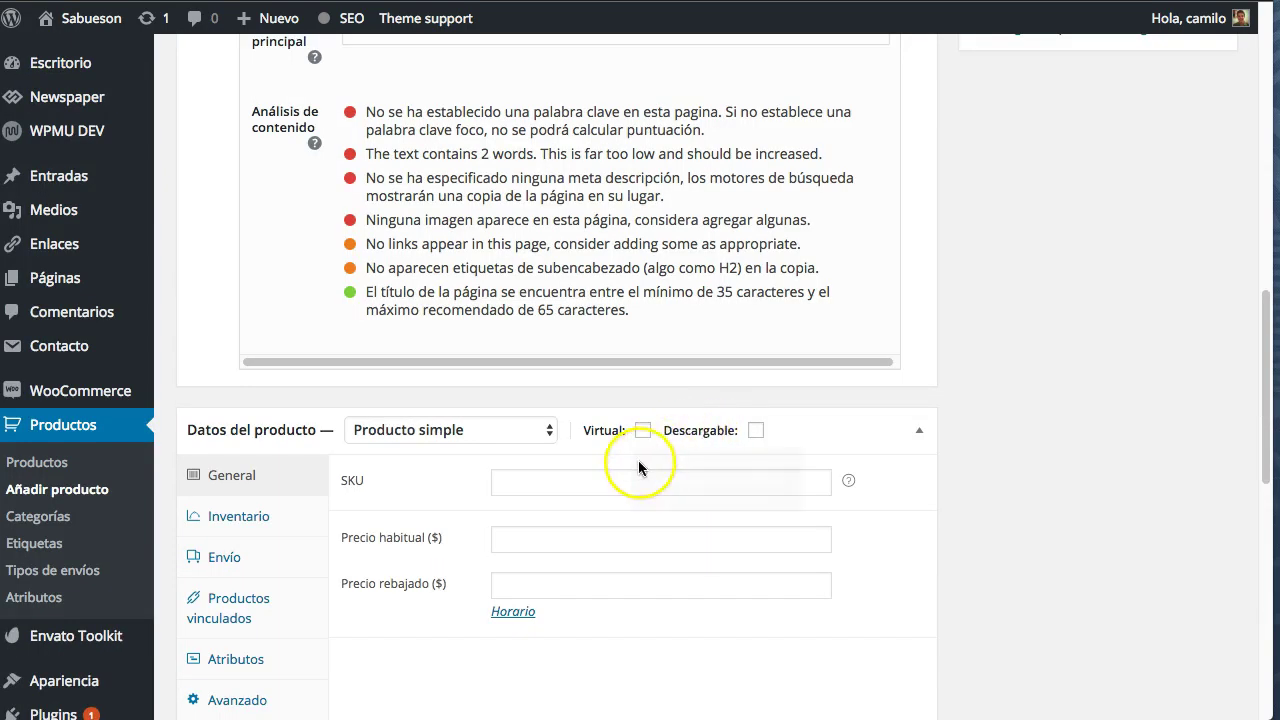
scroll(637, 471, "down", 2)
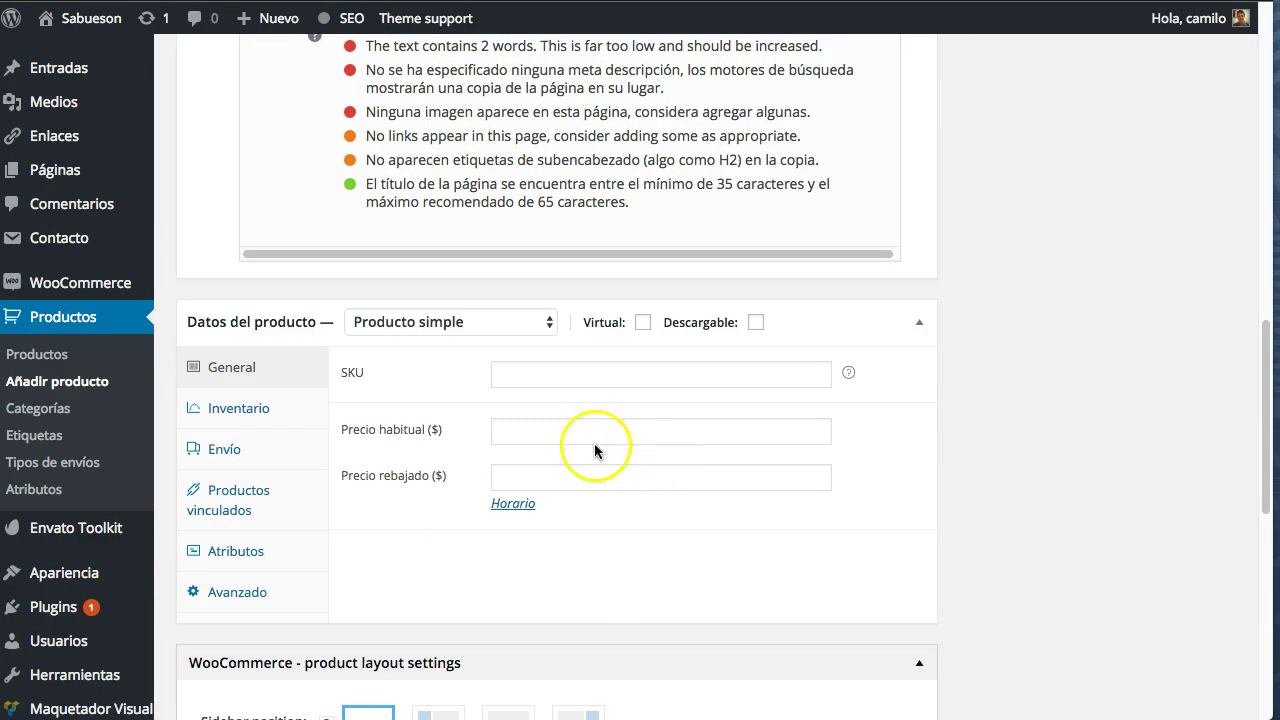
left_click(544, 432)
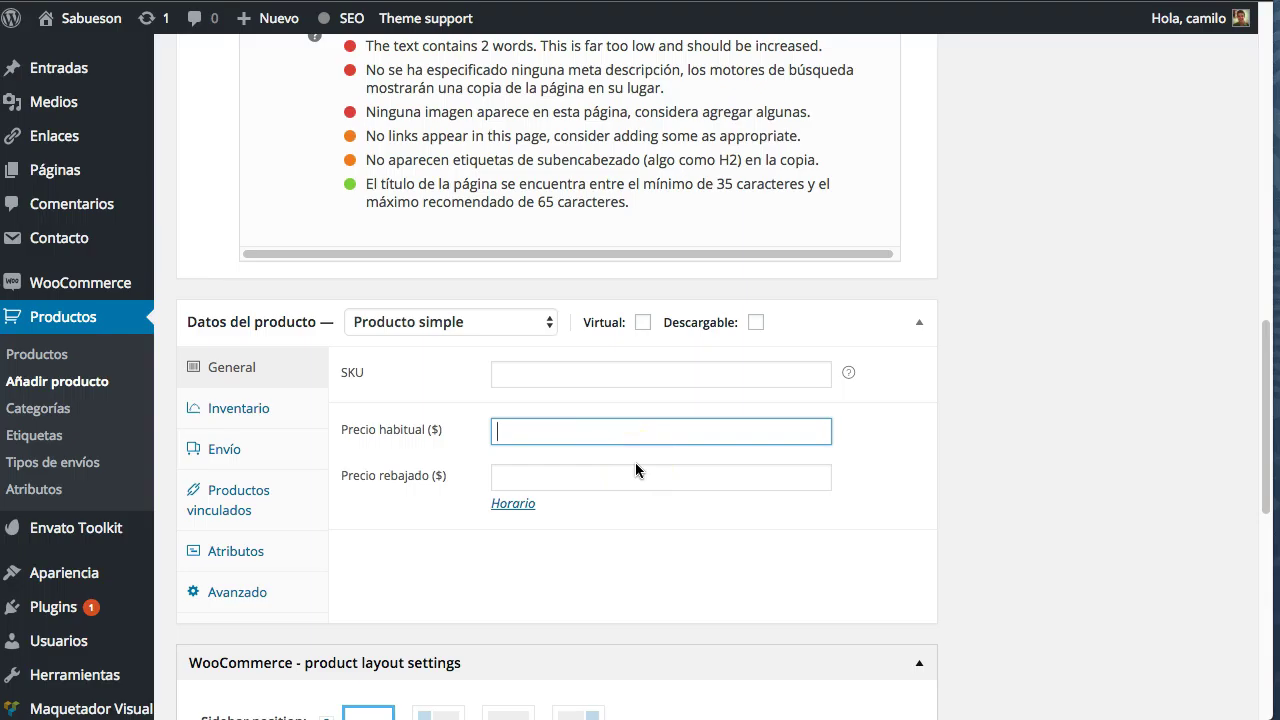
type("200")
scroll(330, 460, "down", 2)
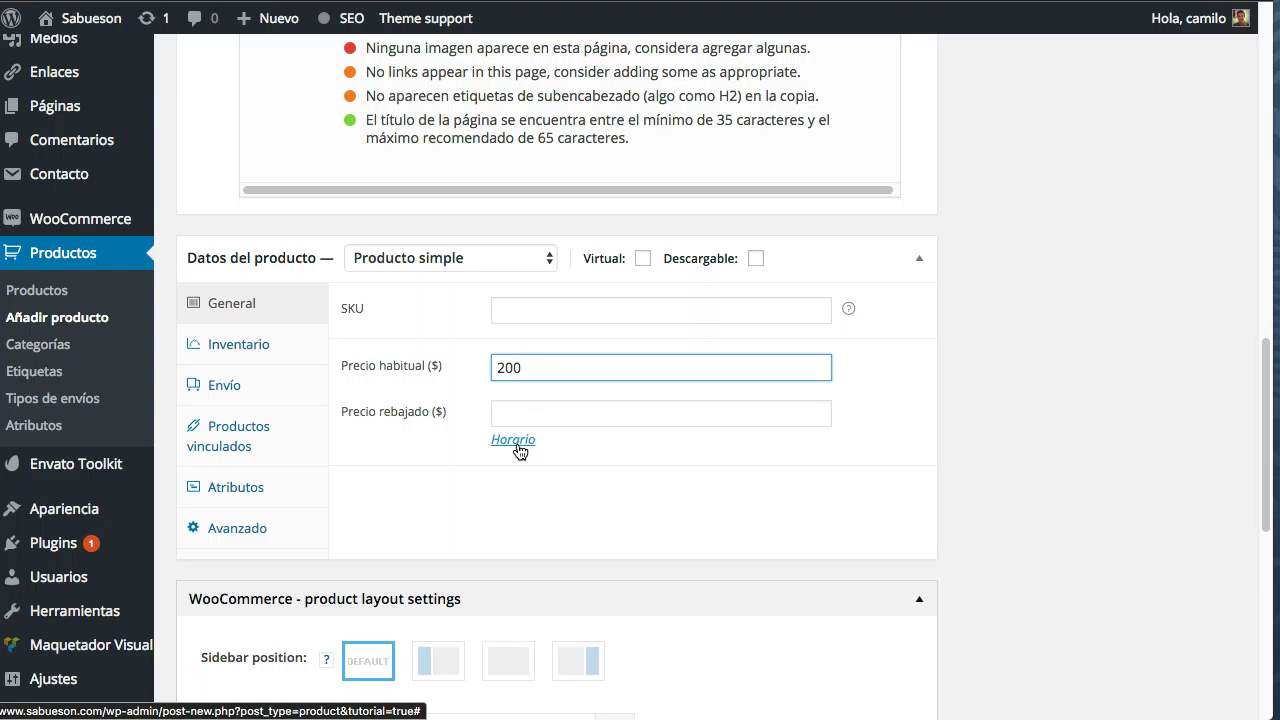
Examine the product's inventory, shipping, linked products, attributes and advanced settings, and return to its general data
left_click(277, 343)
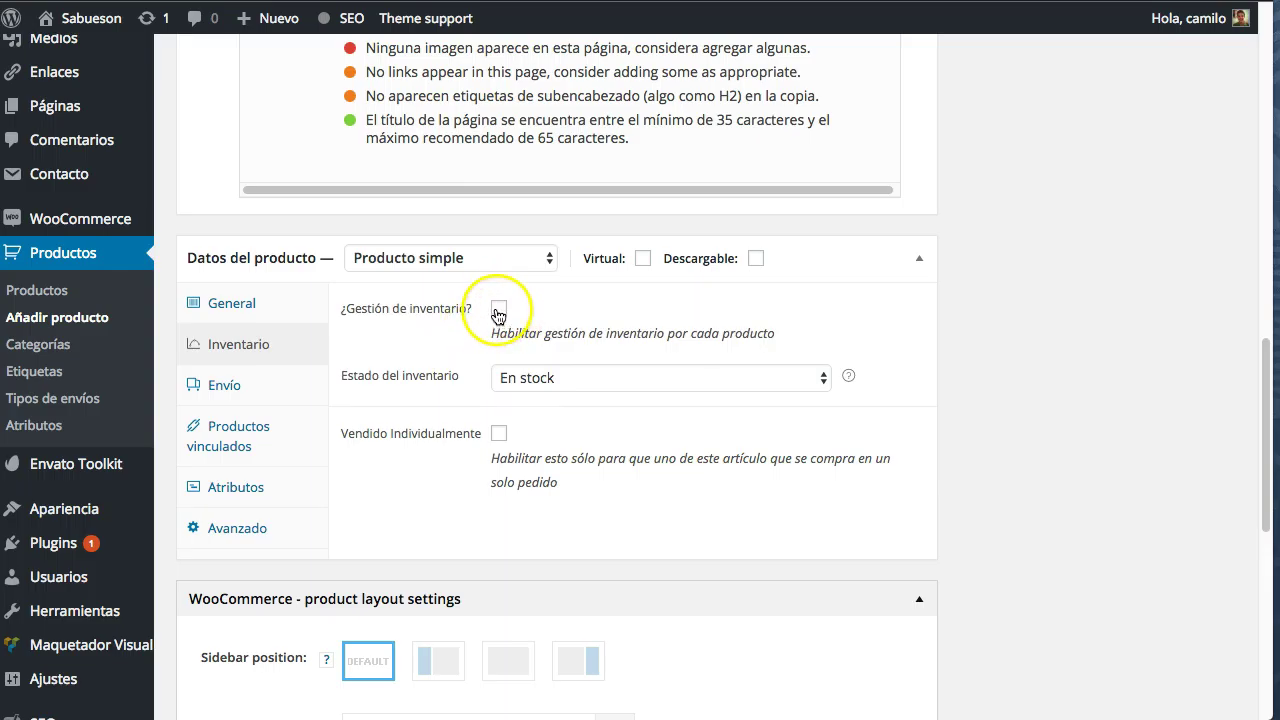
left_click(270, 392)
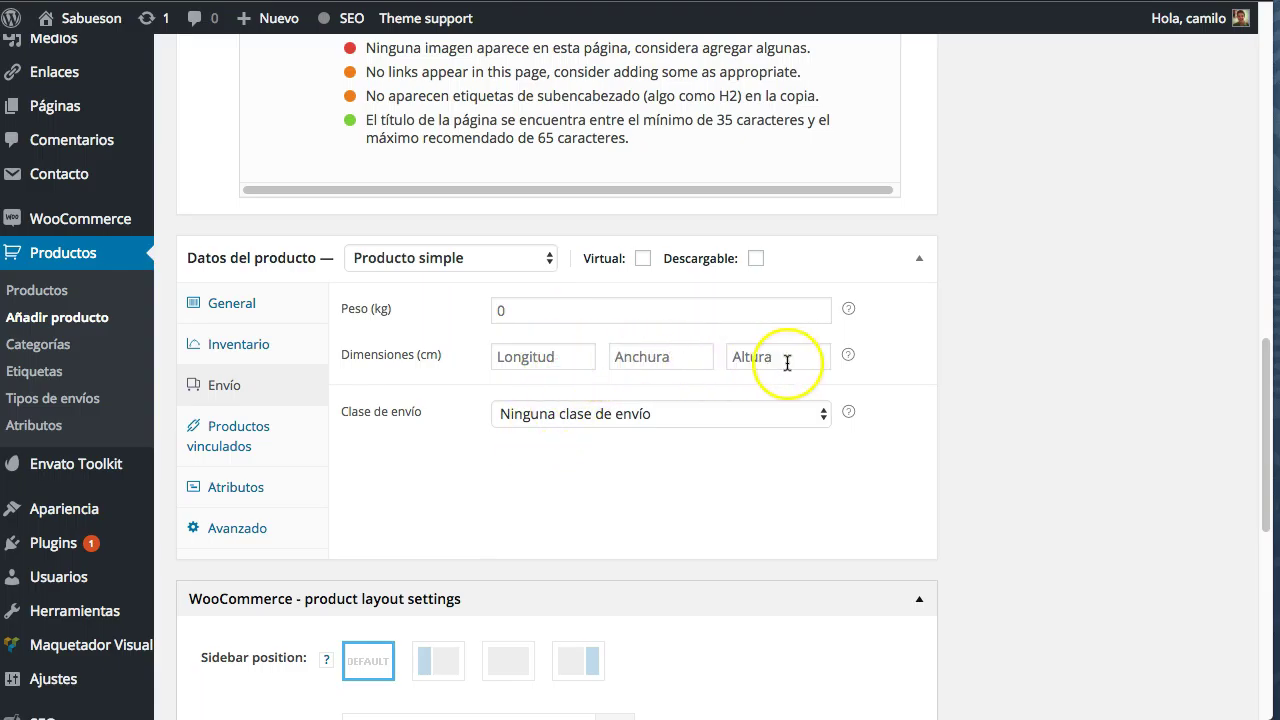
left_click(270, 435)
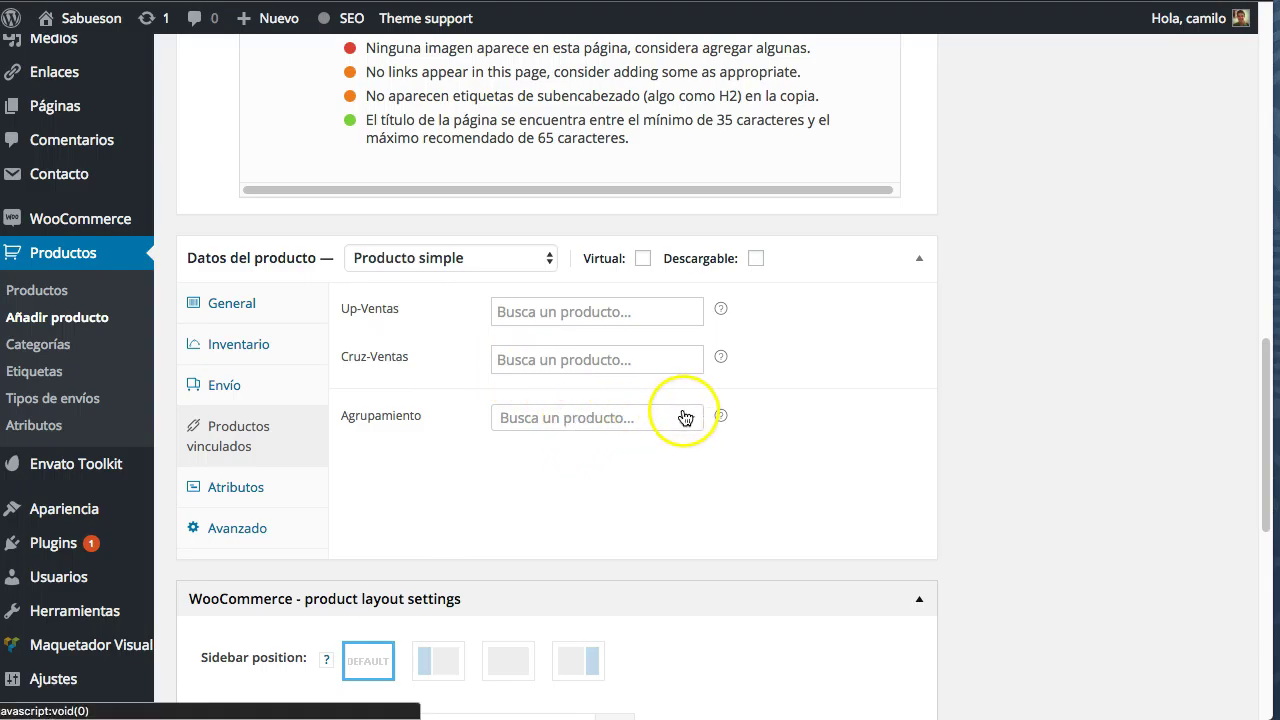
scroll(476, 456, "down", 1)
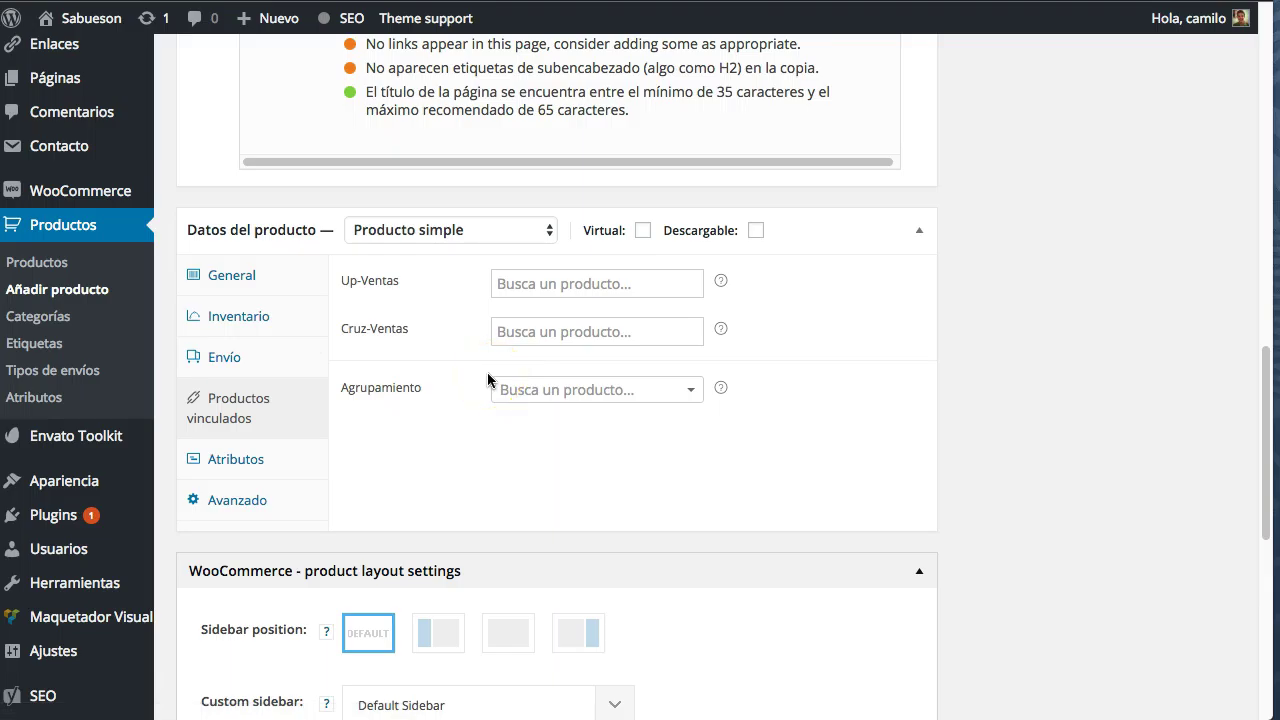
left_click(293, 468)
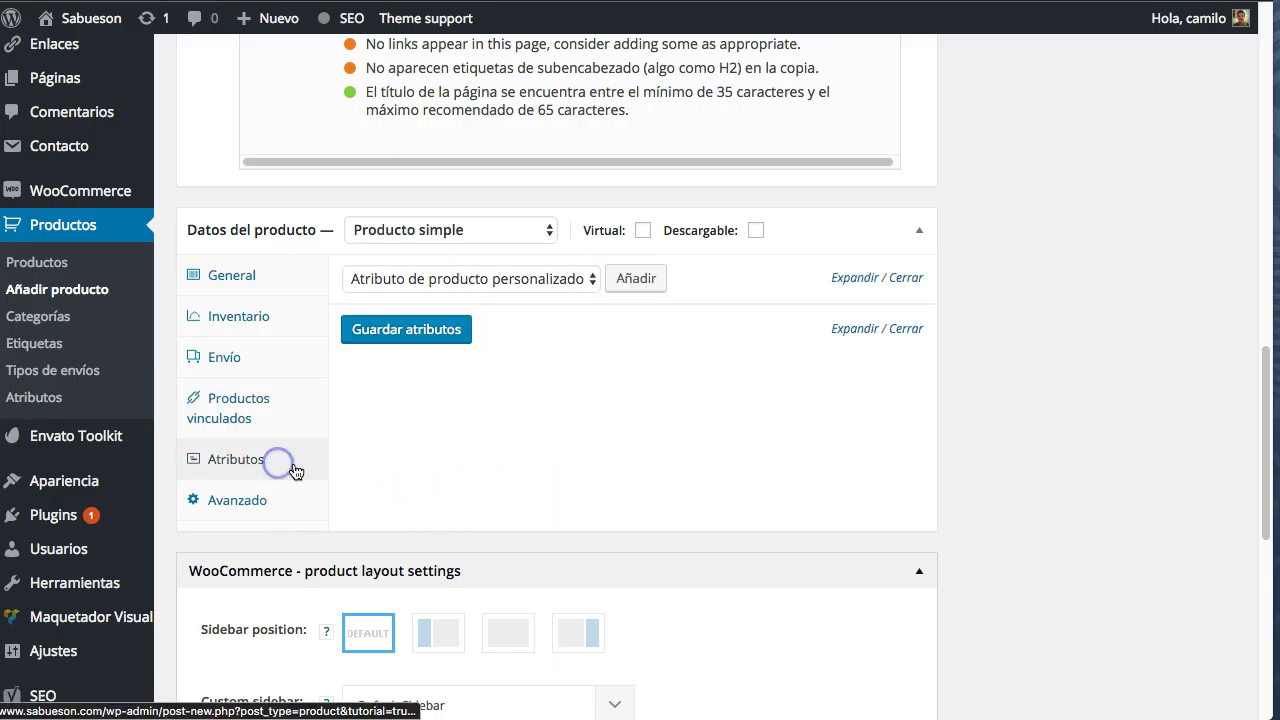
left_click(566, 278)
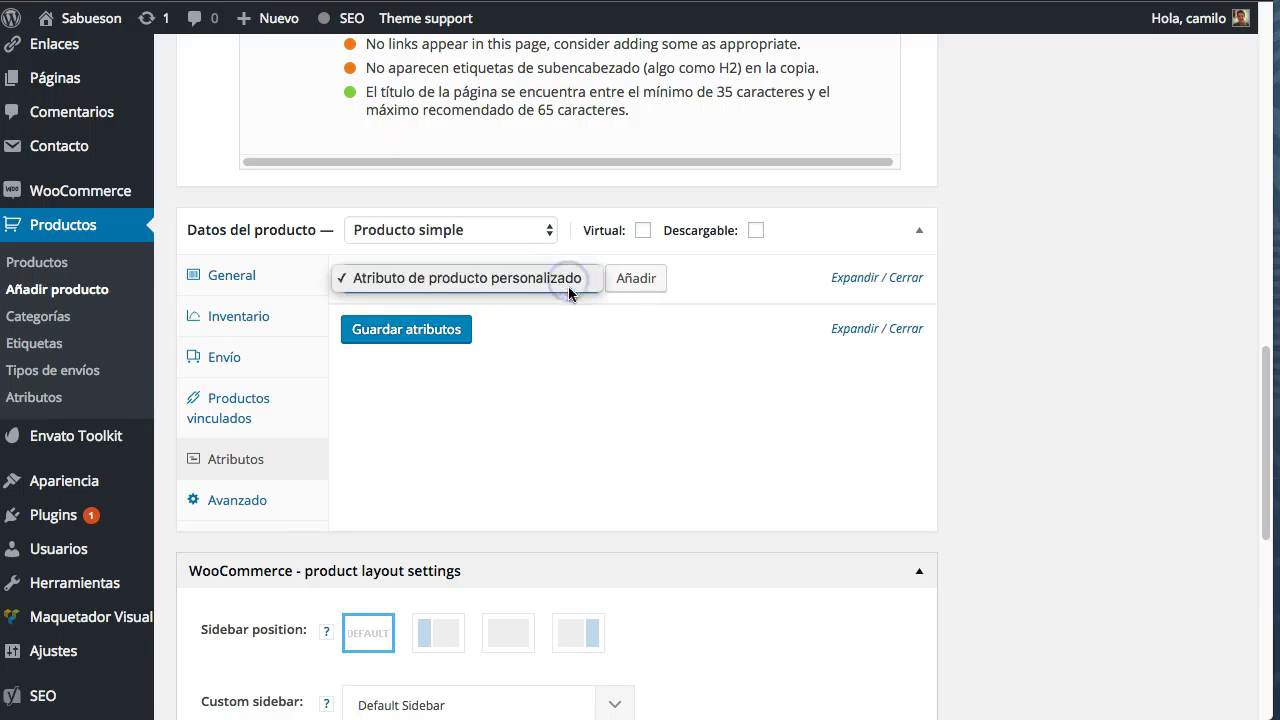
left_click(568, 283)
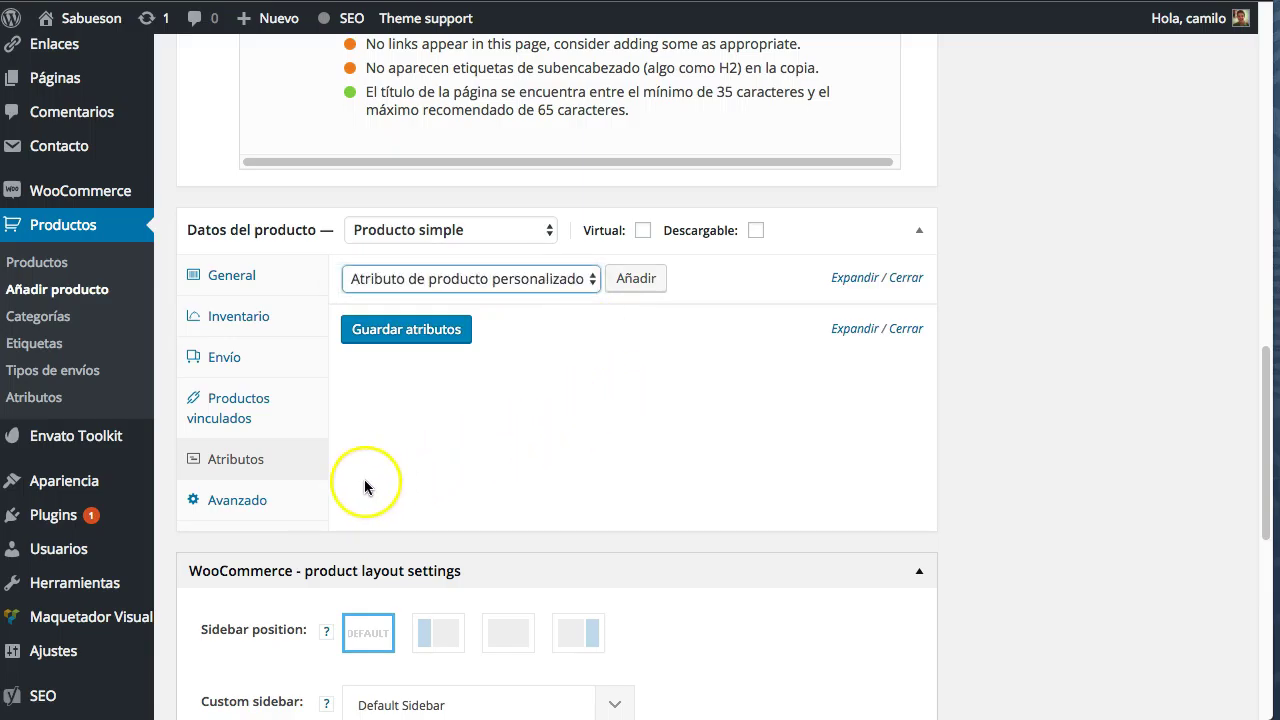
left_click(292, 502)
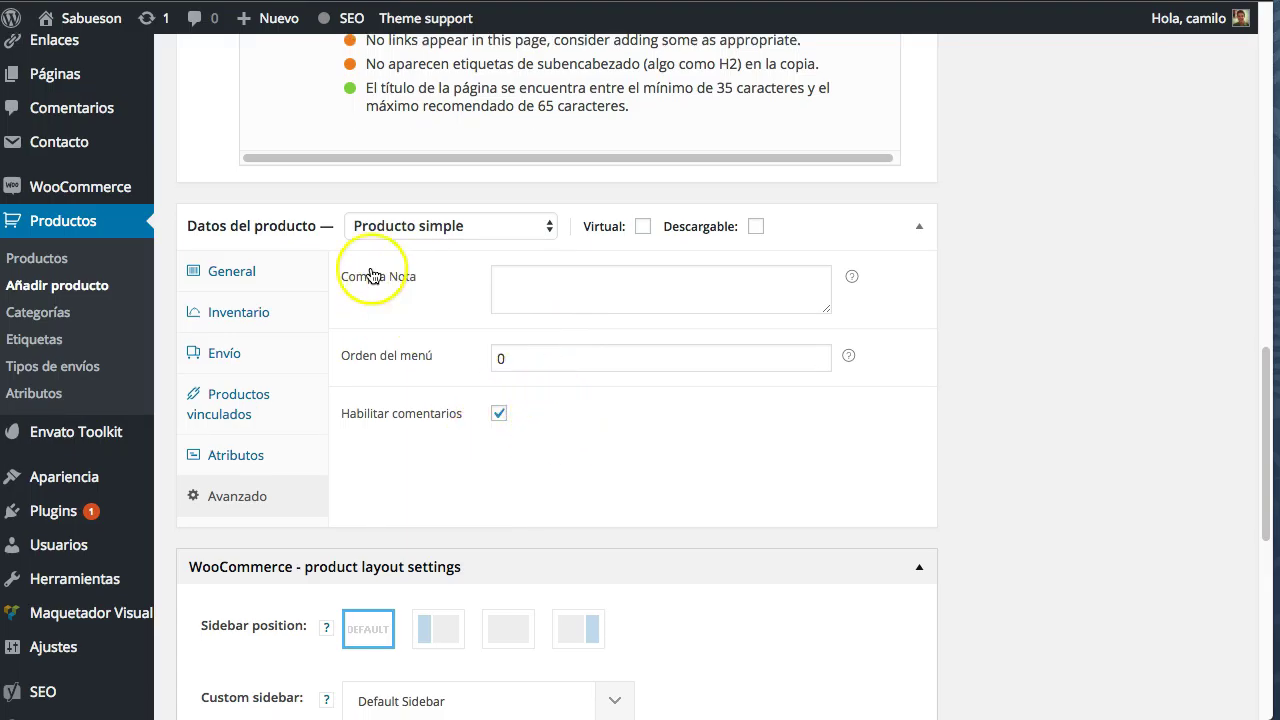
left_click(268, 271)
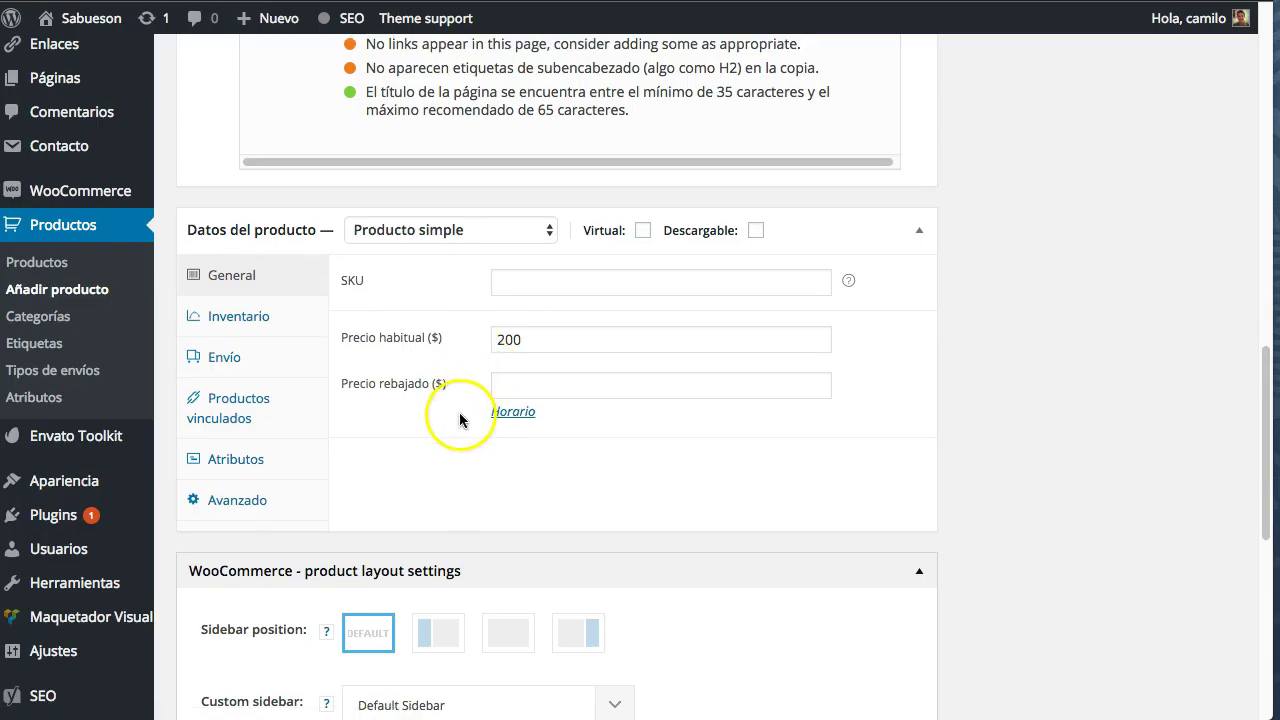
Set Jimmy.png from the media library as the product image
scroll(470, 414, "down", 1)
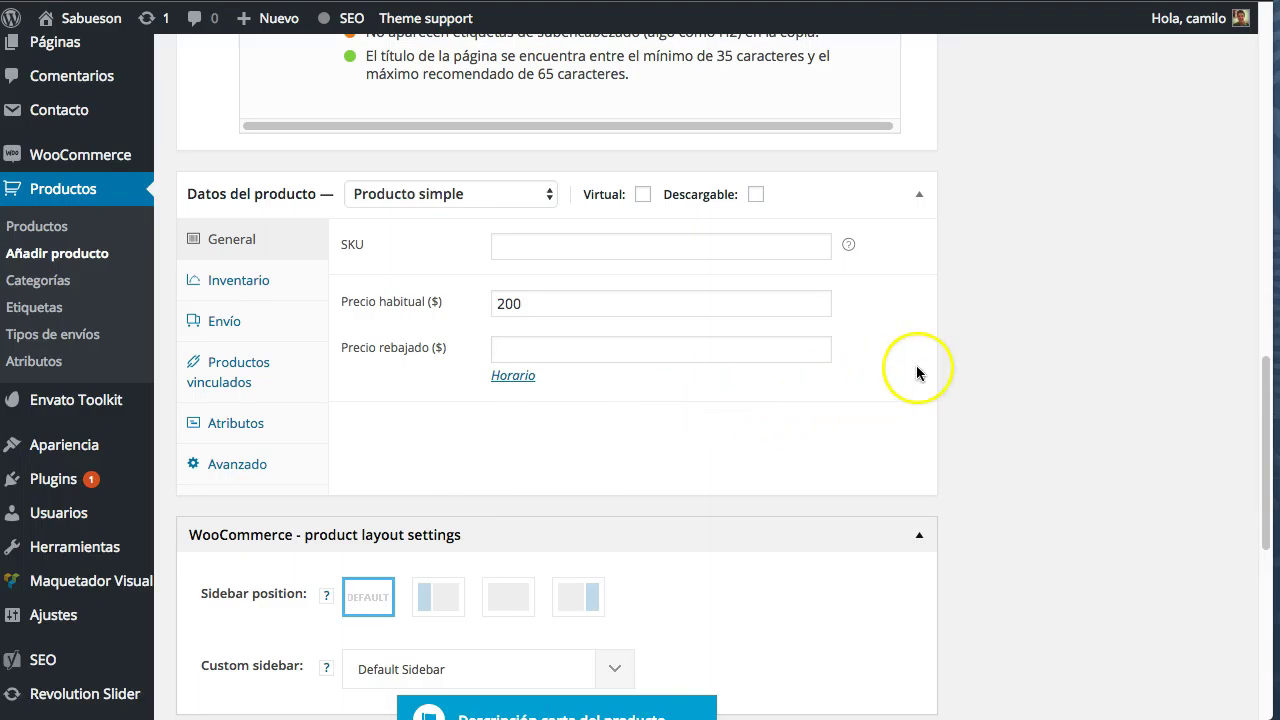
scroll(930, 352, "up", 10)
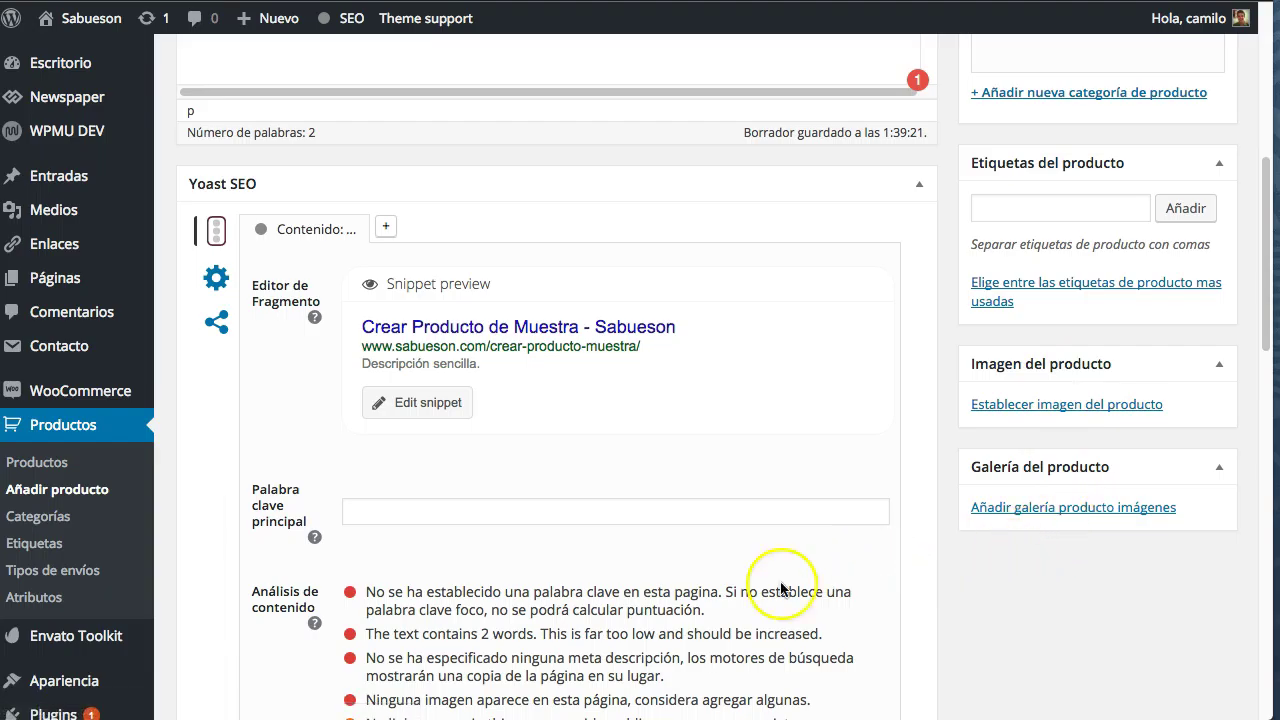
left_click(1026, 414)
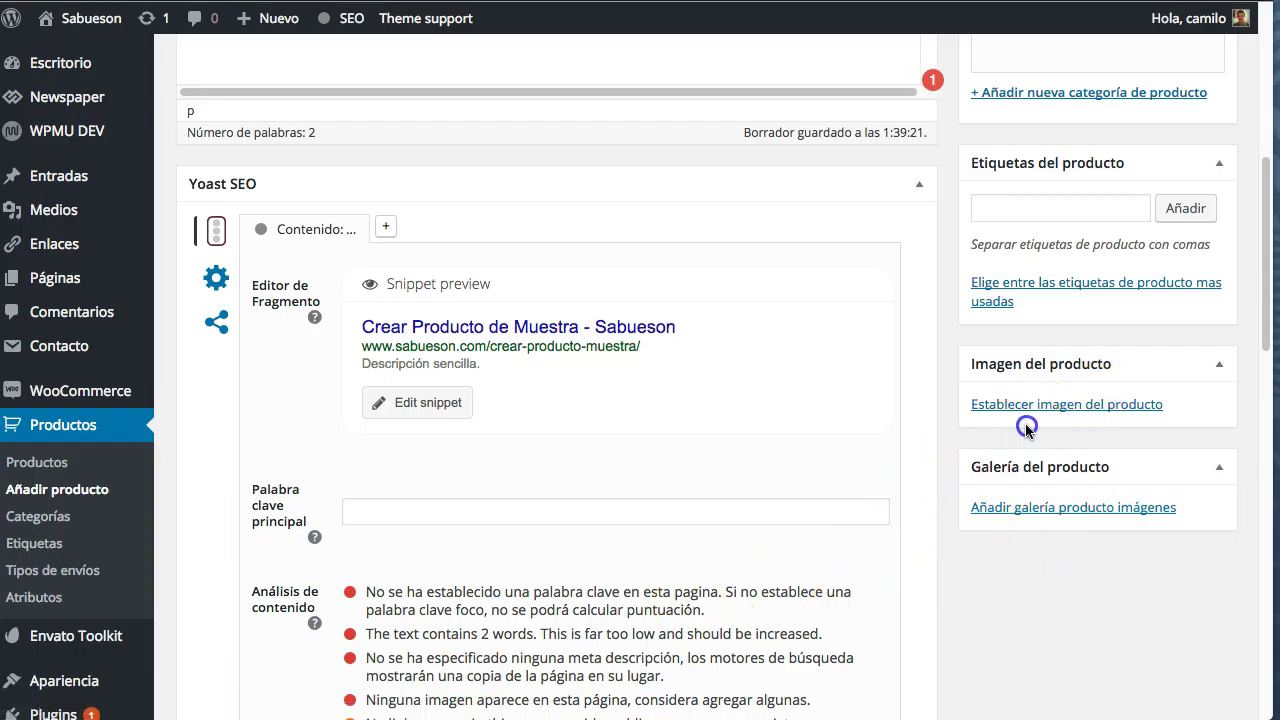
left_click(1110, 406)
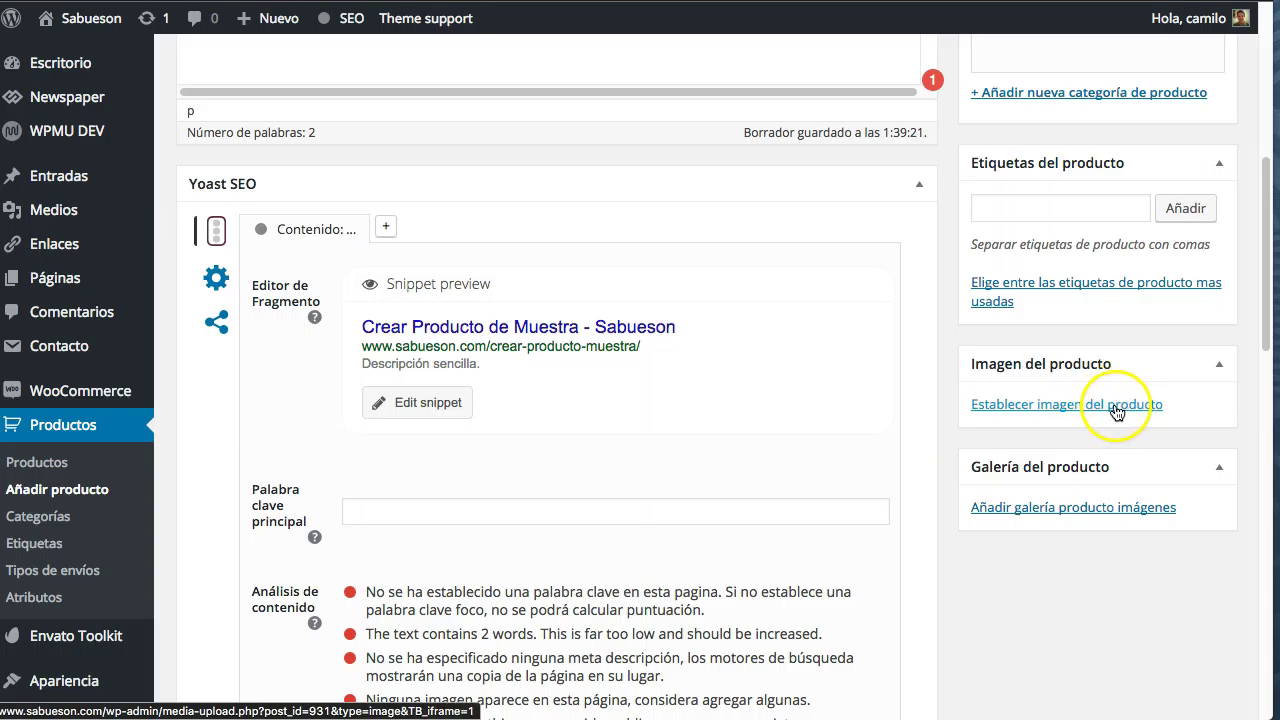
left_click(1116, 409)
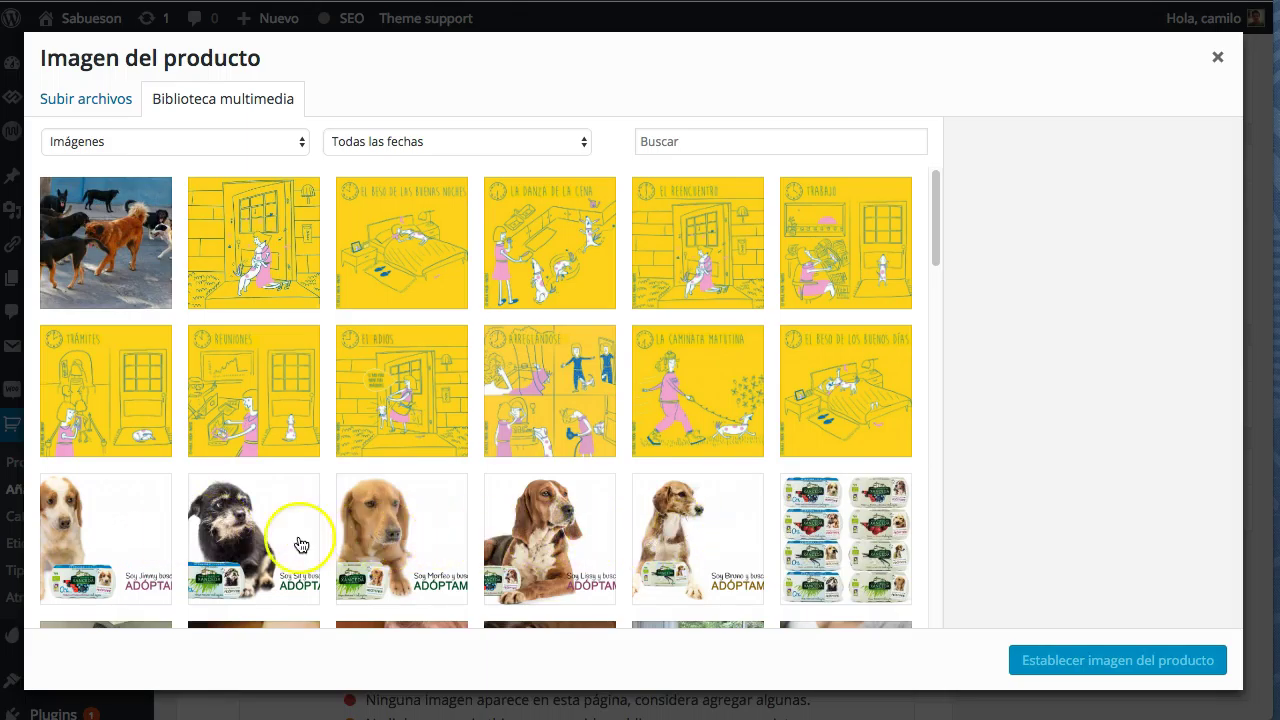
left_click(120, 527)
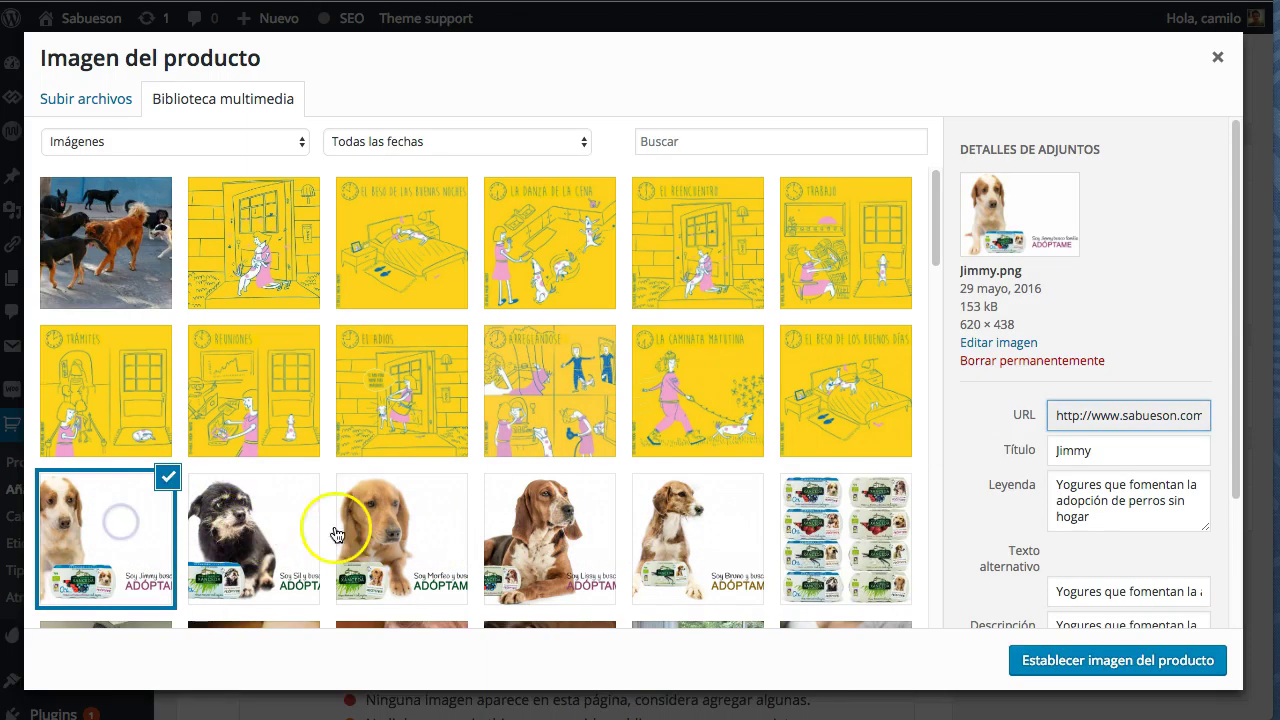
left_click(1107, 662)
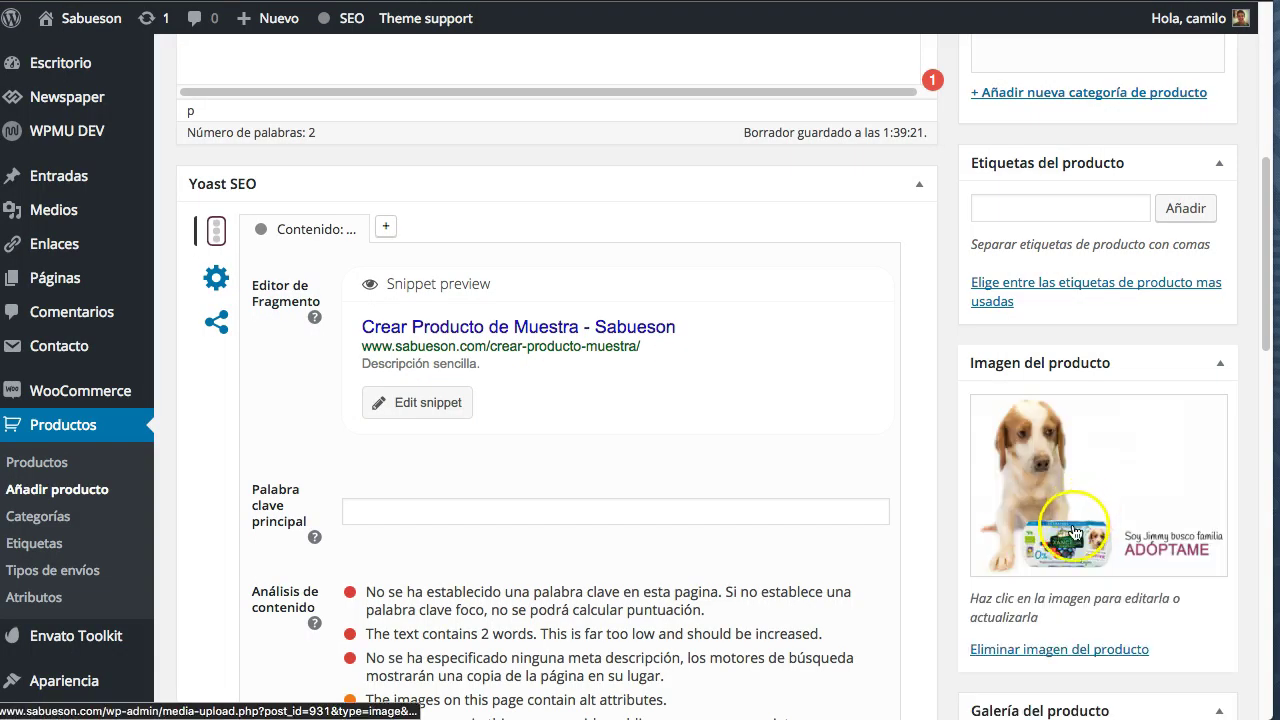
Add three dog images from the media library to the product gallery: Morfeo.png, the brown-and-white hound beside it, and Brunoo.png
scroll(1089, 650, "down", 2)
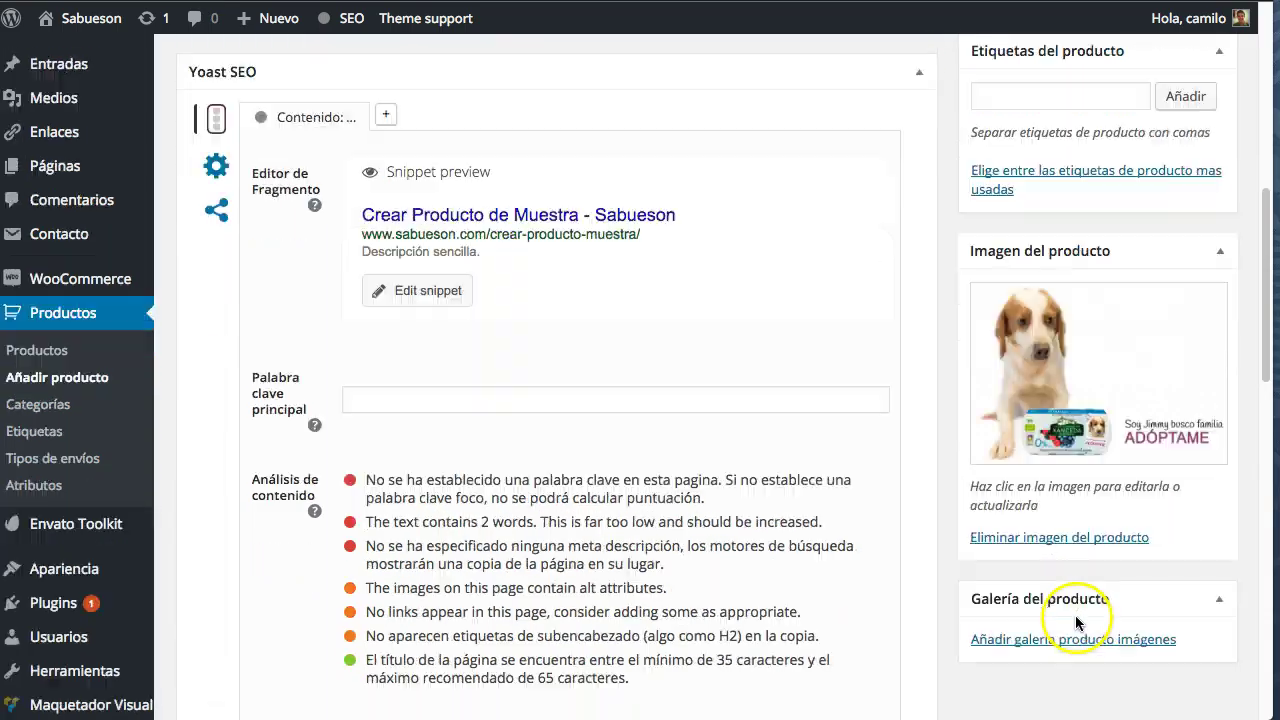
left_click(1030, 641)
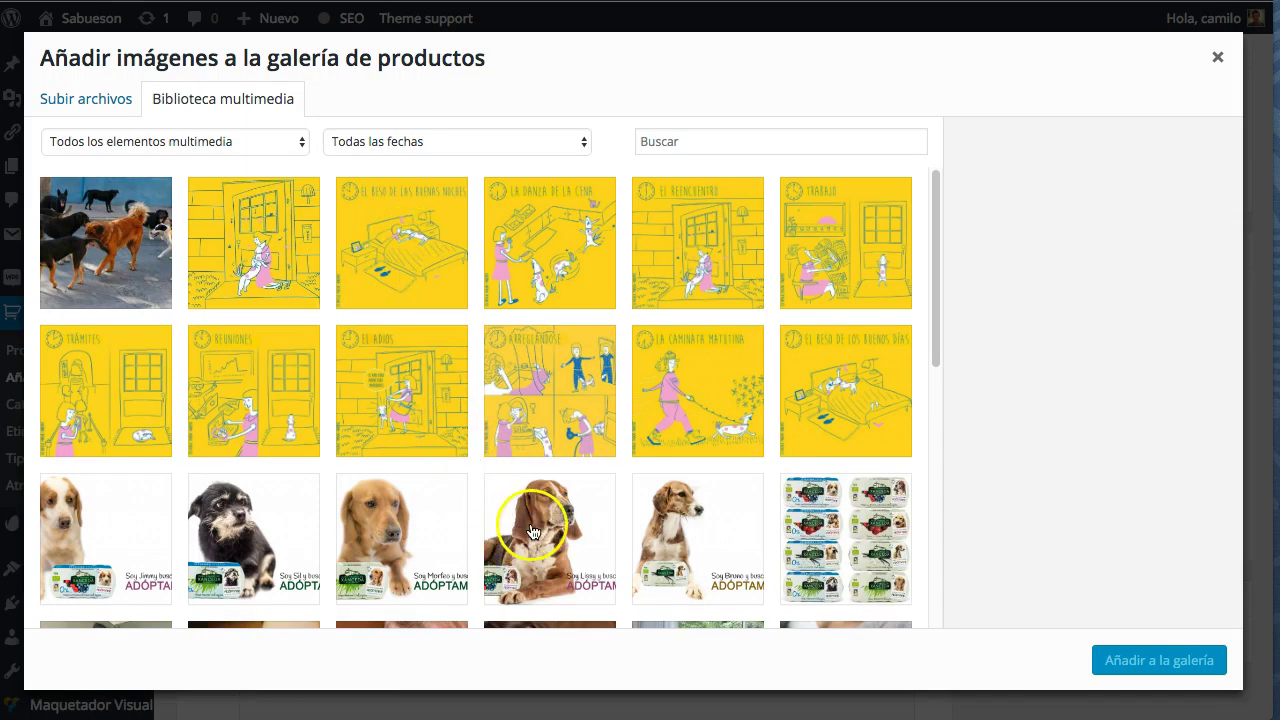
left_click(532, 531)
left_click(425, 540)
left_click(710, 545)
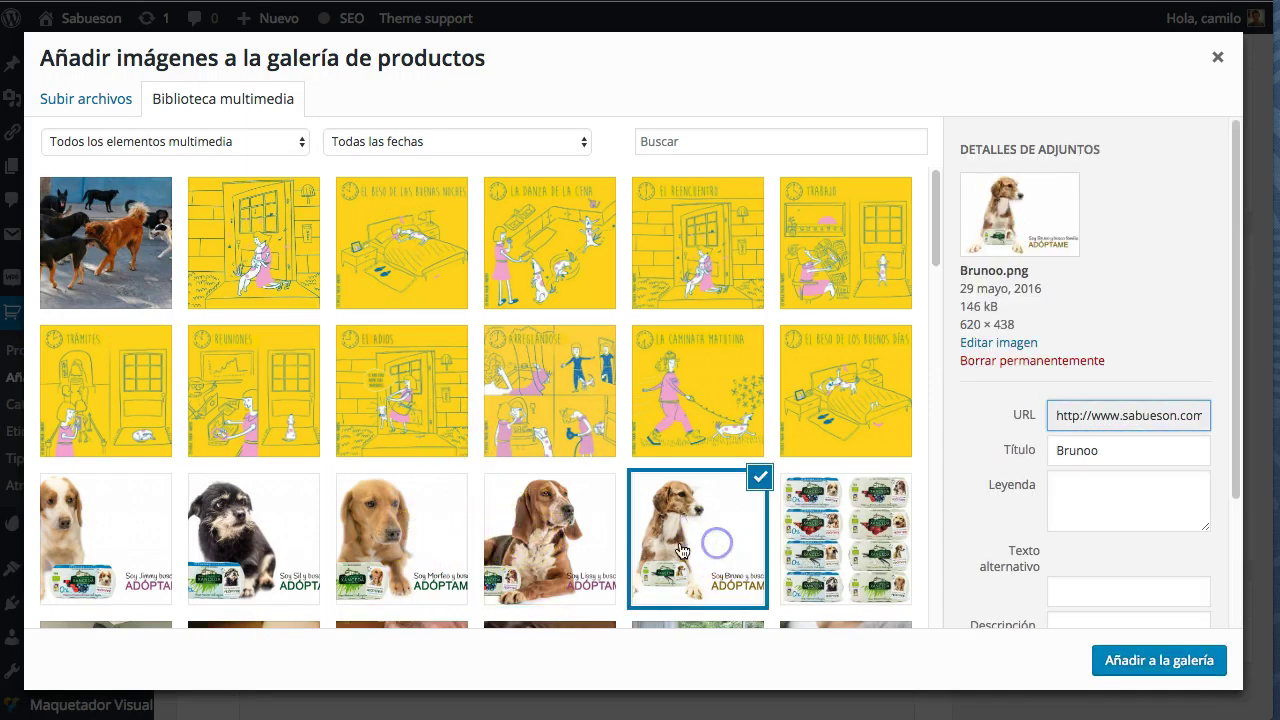
left_click(412, 550)
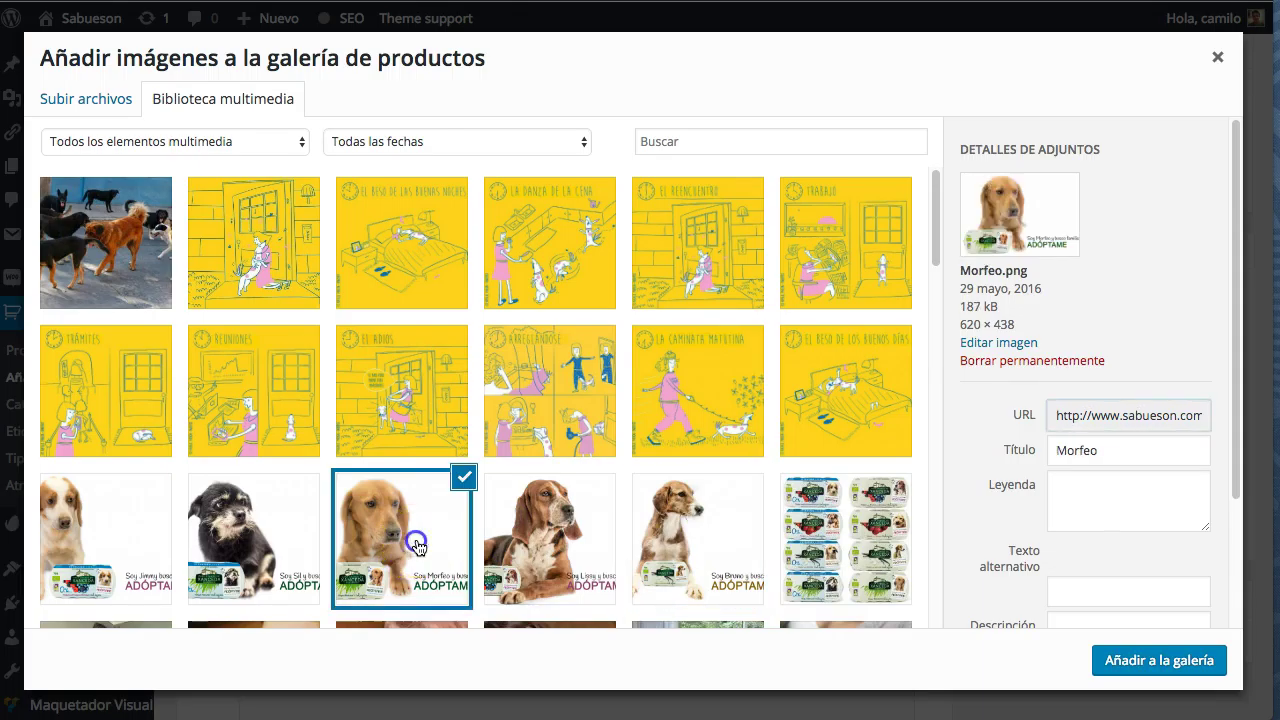
scroll(466, 528, "down", 5)
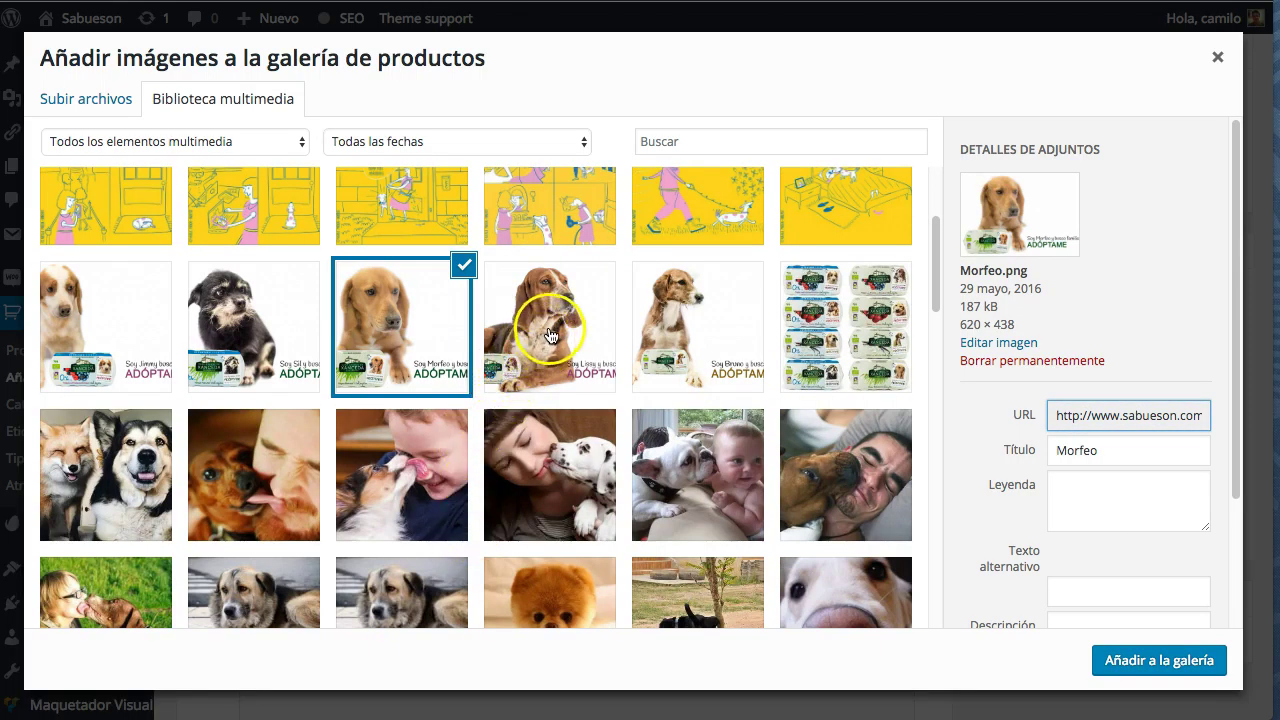
left_click(551, 331)
left_click(678, 332)
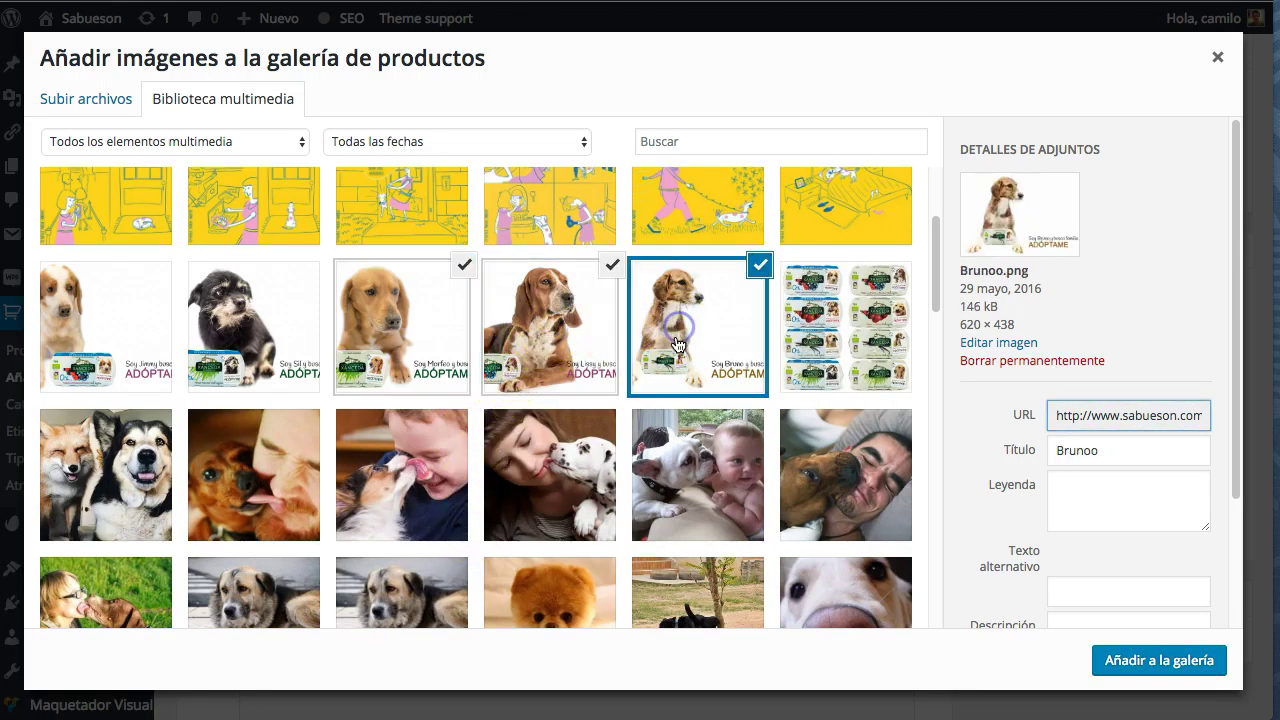
scroll(645, 355, "up", 3)
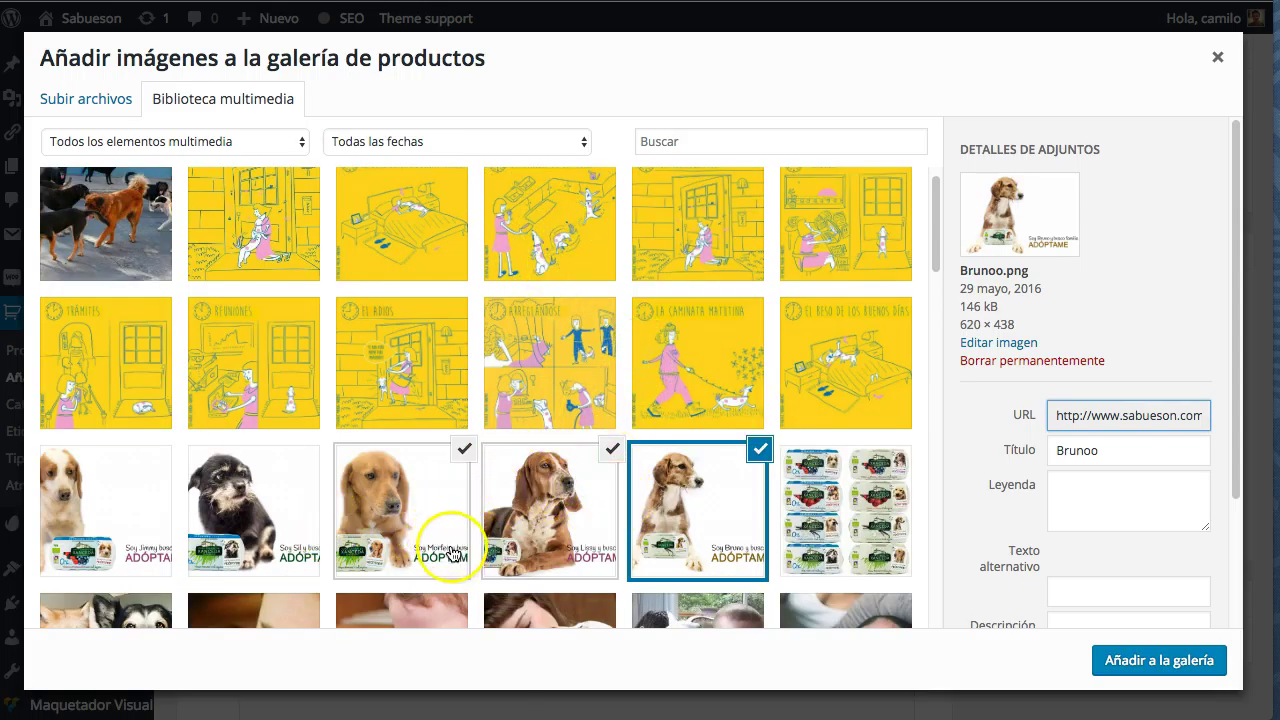
left_click(1177, 663)
scroll(1083, 538, "down", 2)
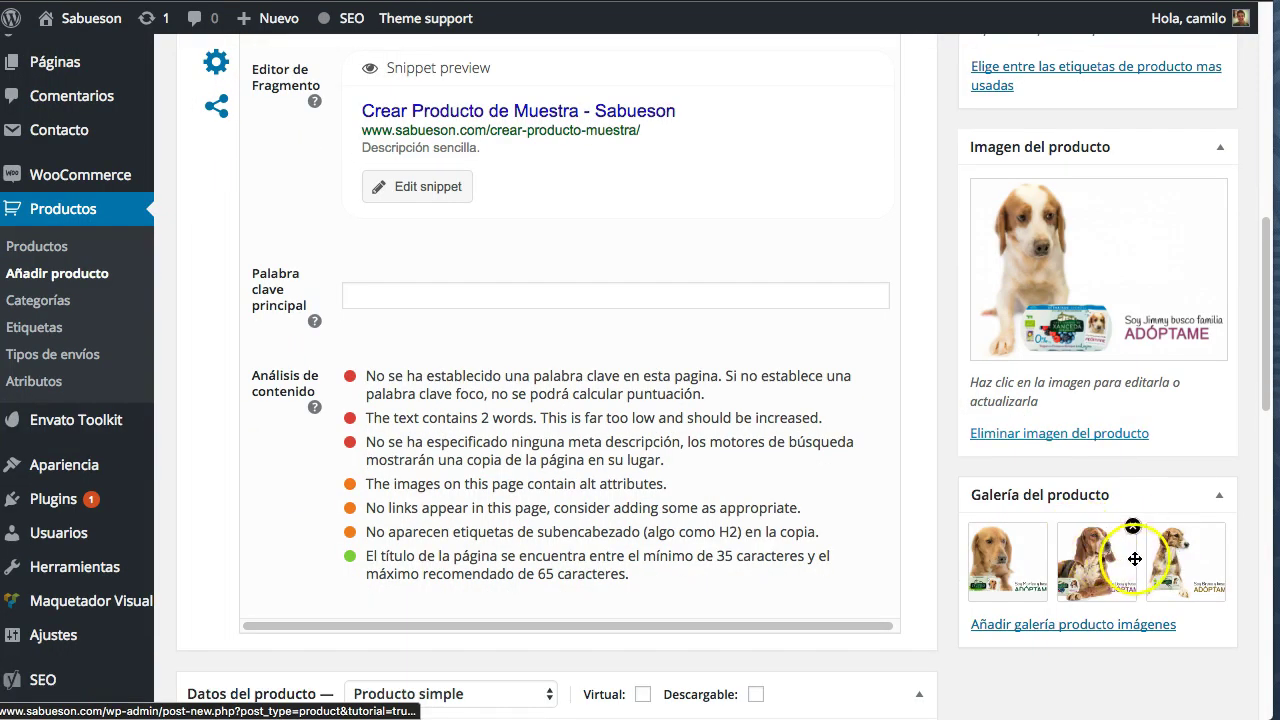
mouse_move(1000, 525)
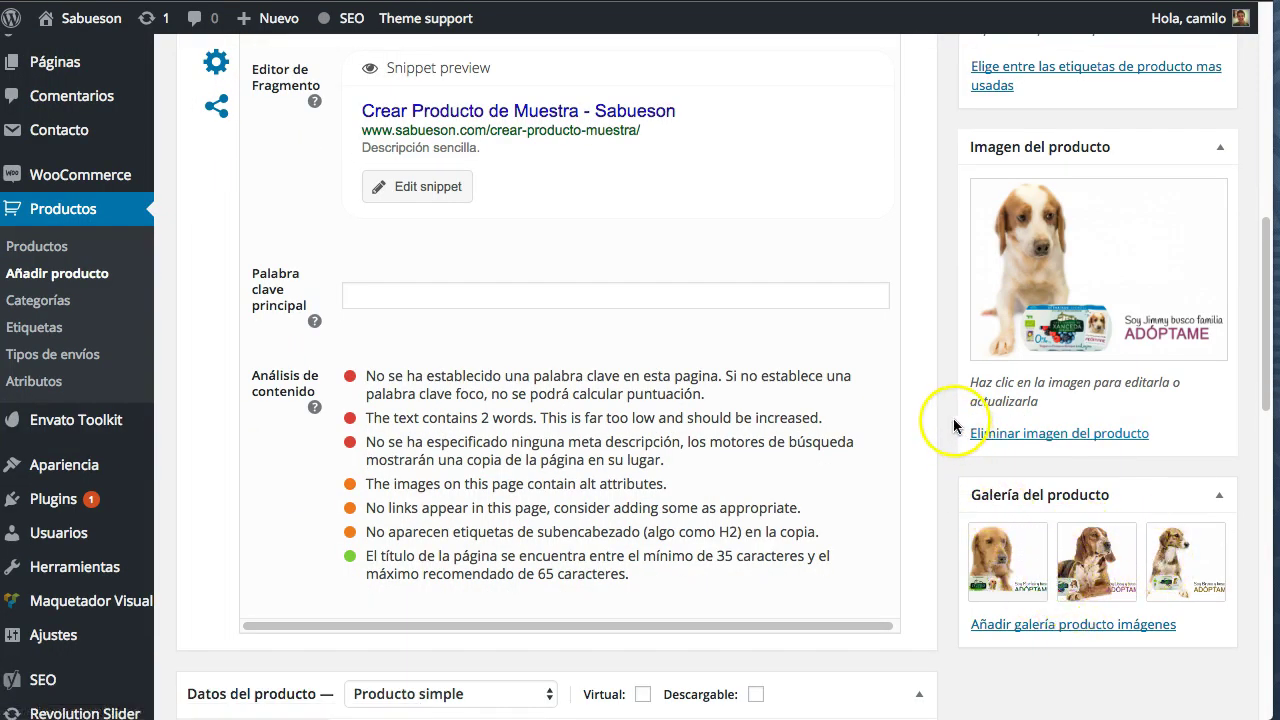
Dismiss the short description tip and enter "Descripción corta" as the product's short description
scroll(953, 418, "down", 6)
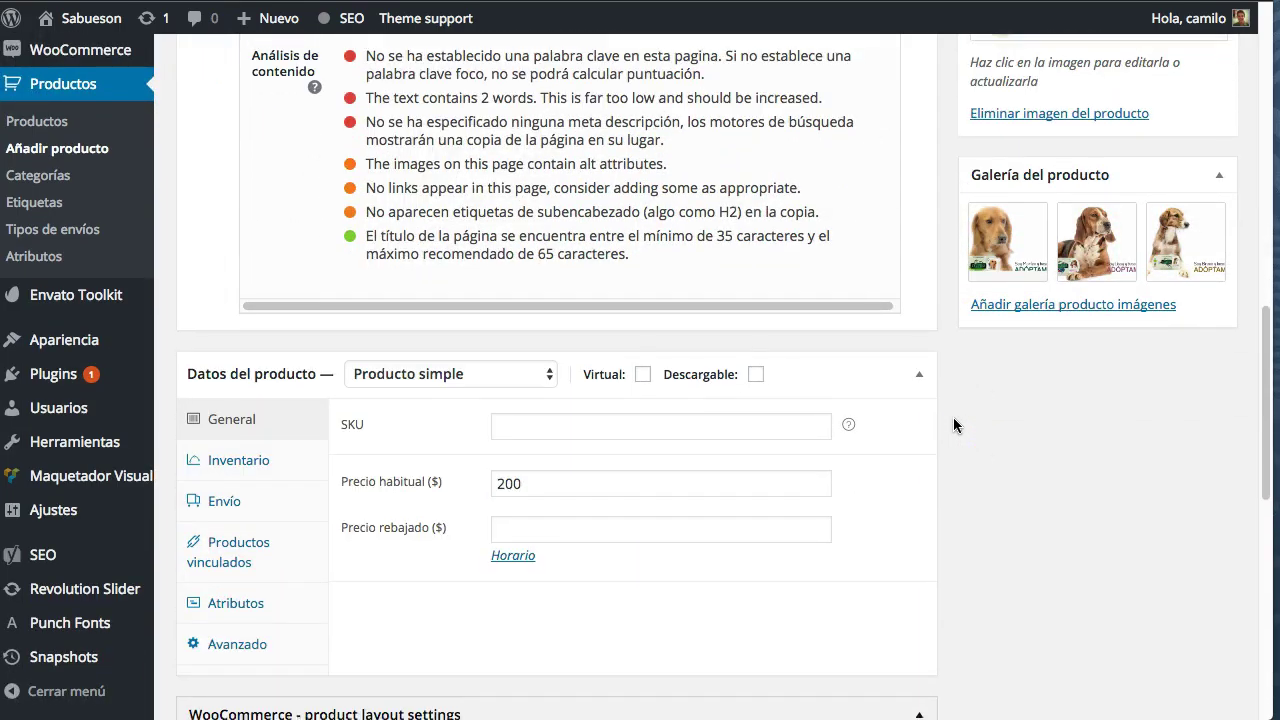
scroll(953, 418, "down", 15)
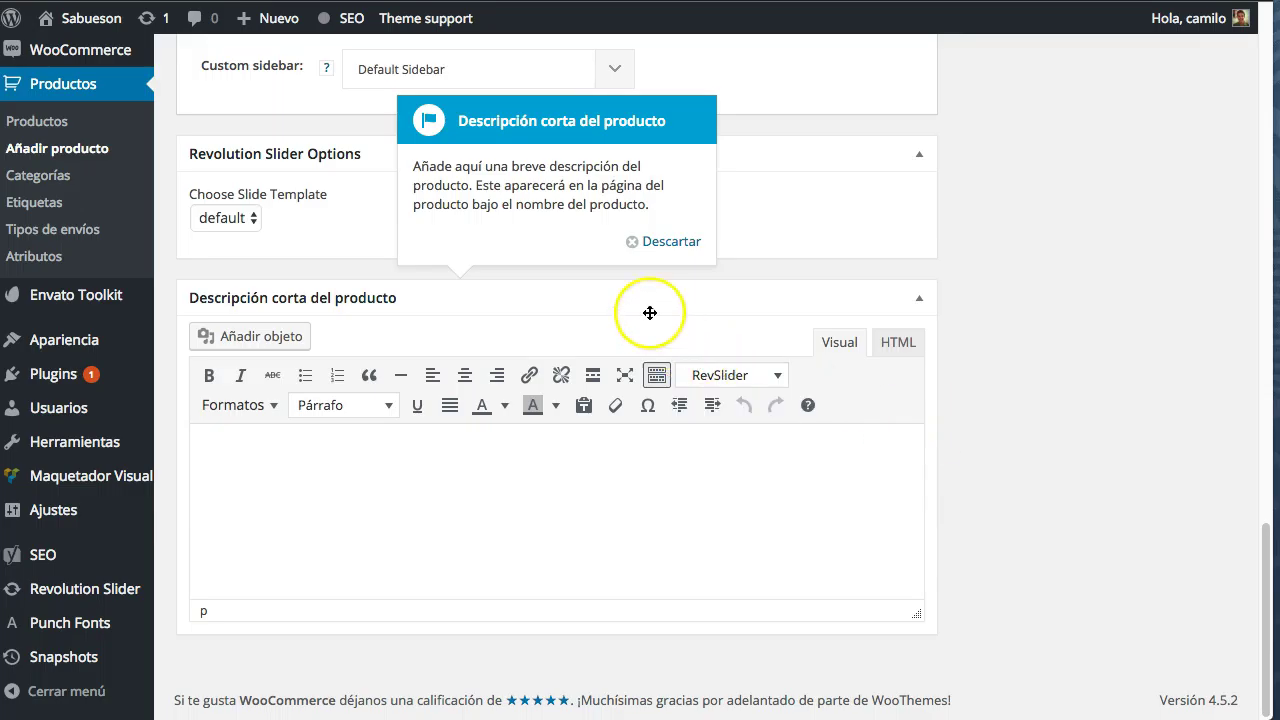
left_click(667, 242)
left_click(447, 474)
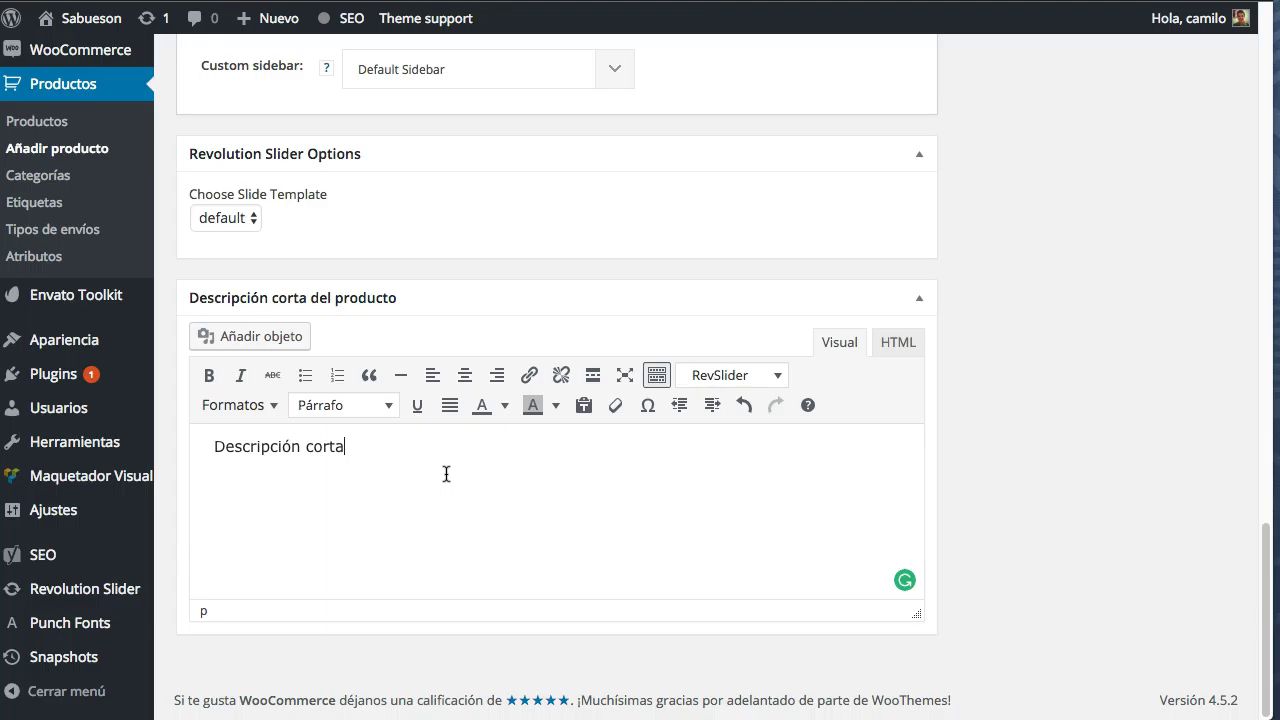
Dismiss the guided tip about product images (Imágenes del producto)
scroll(1091, 347, "up", 10)
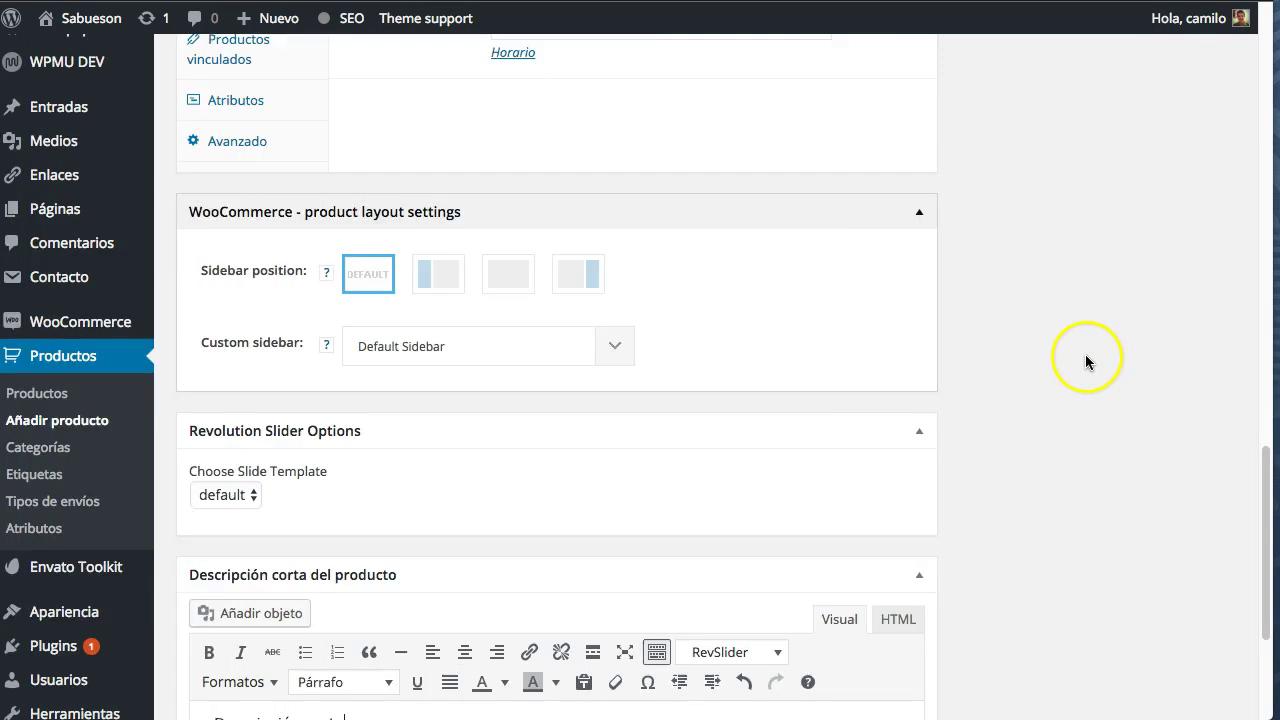
scroll(1070, 432, "up", 3)
scroll(1088, 380, "up", 1)
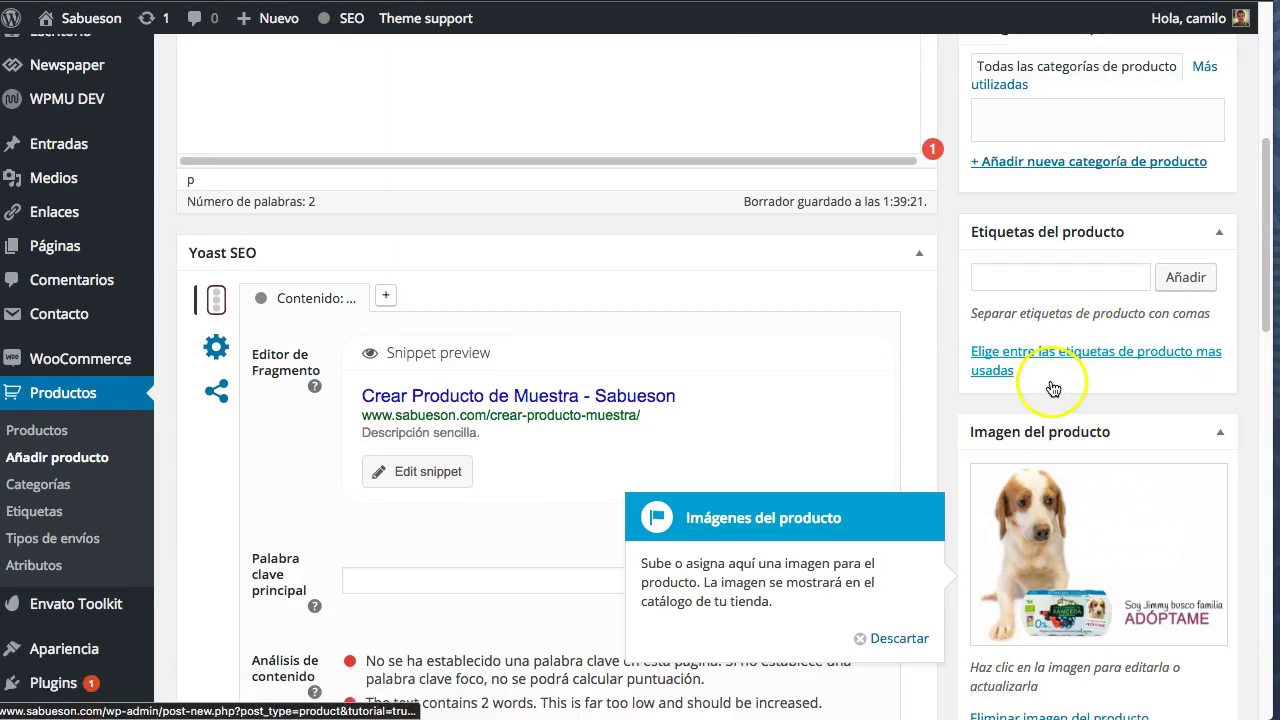
scroll(1063, 380, "down", 1)
scroll(915, 555, "down", 1)
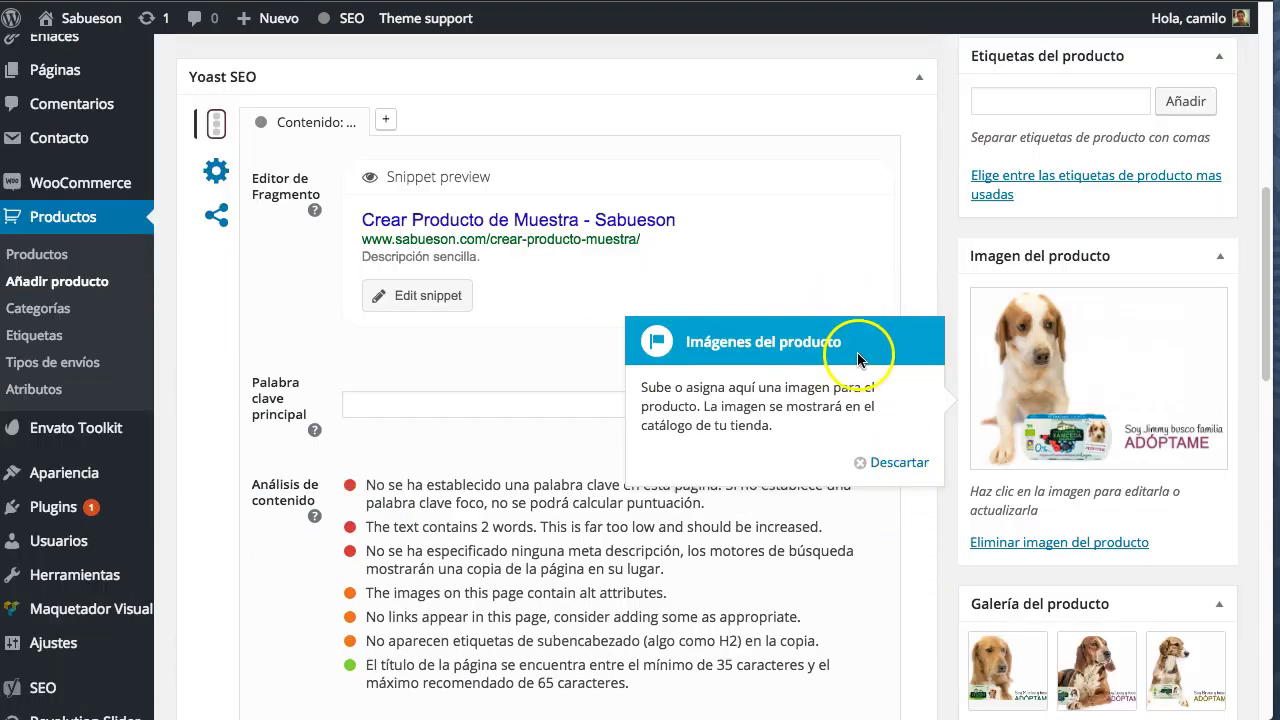
scroll(909, 440, "down", 1)
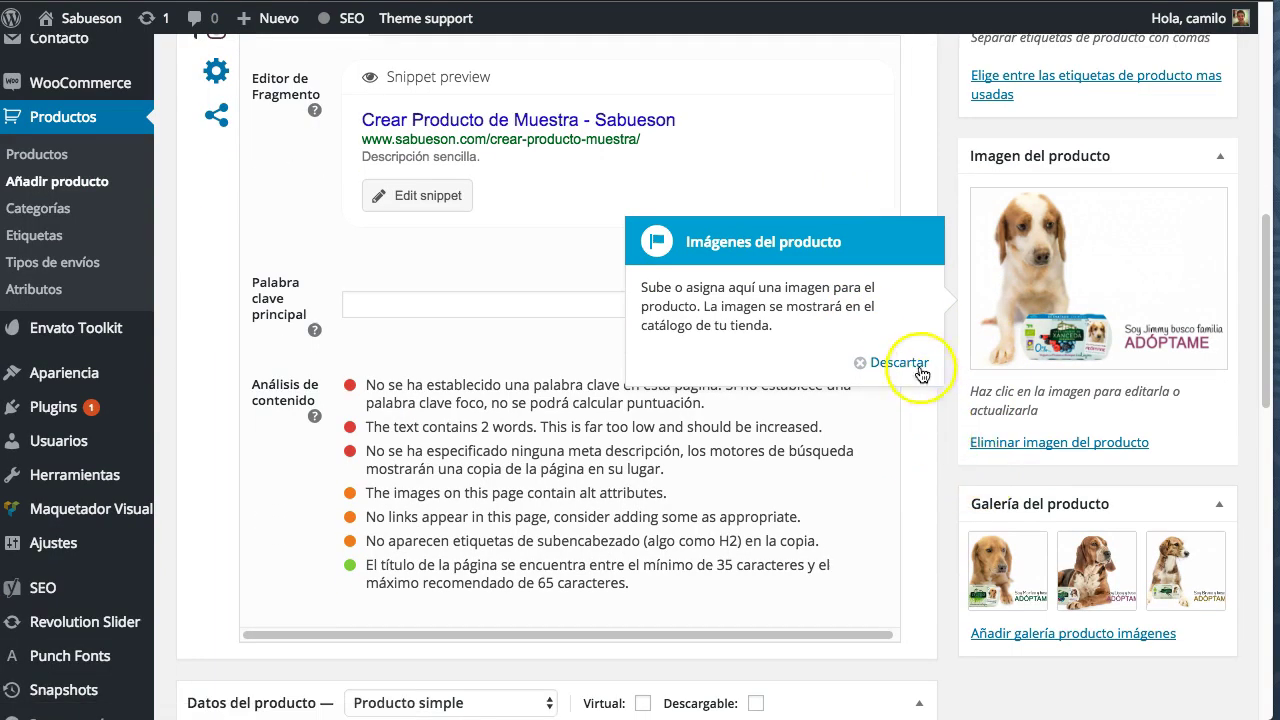
left_click(893, 364)
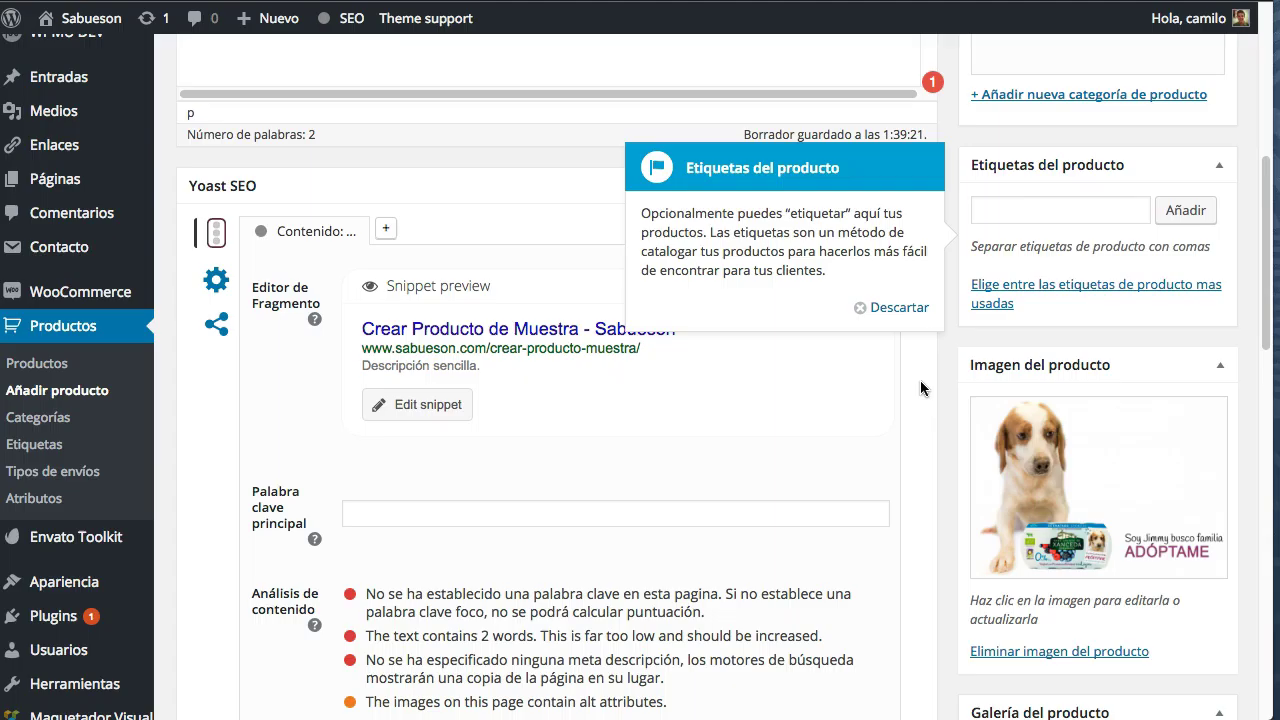
Add the product tags "perros" and "cachorros", and dismiss the product tags tip
left_click(1015, 213)
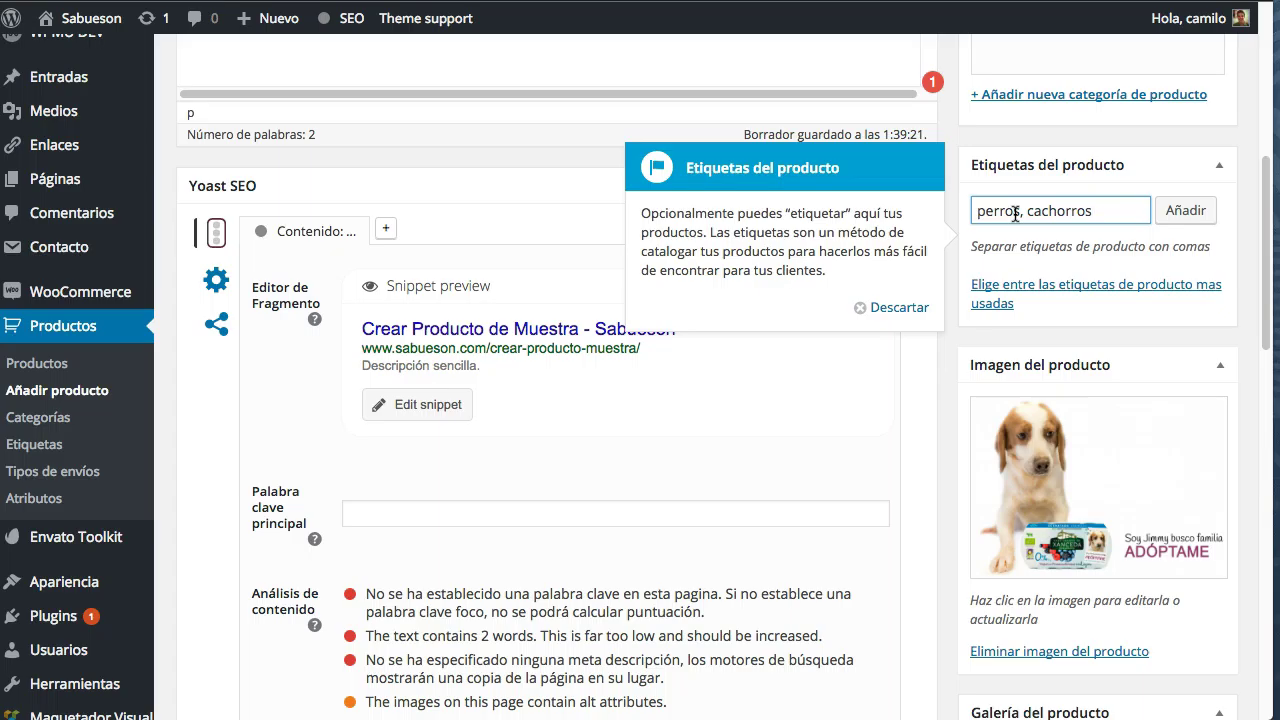
left_click(1190, 210)
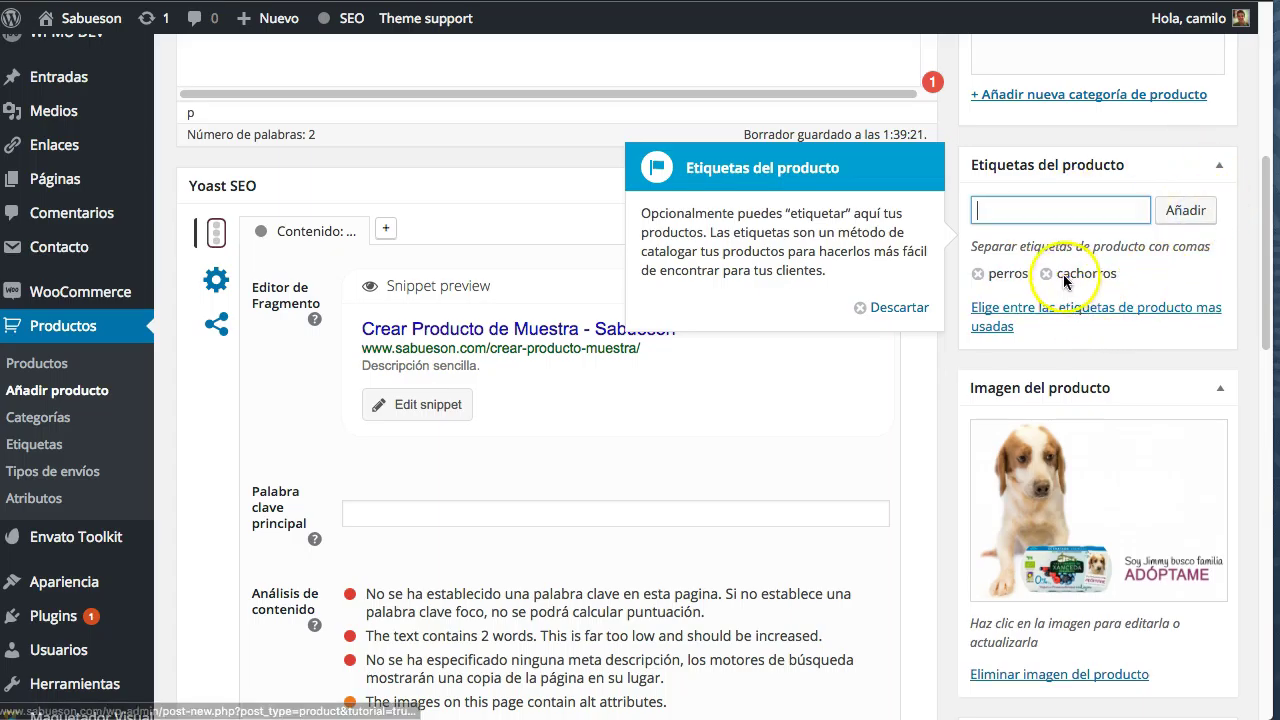
double_click(914, 317)
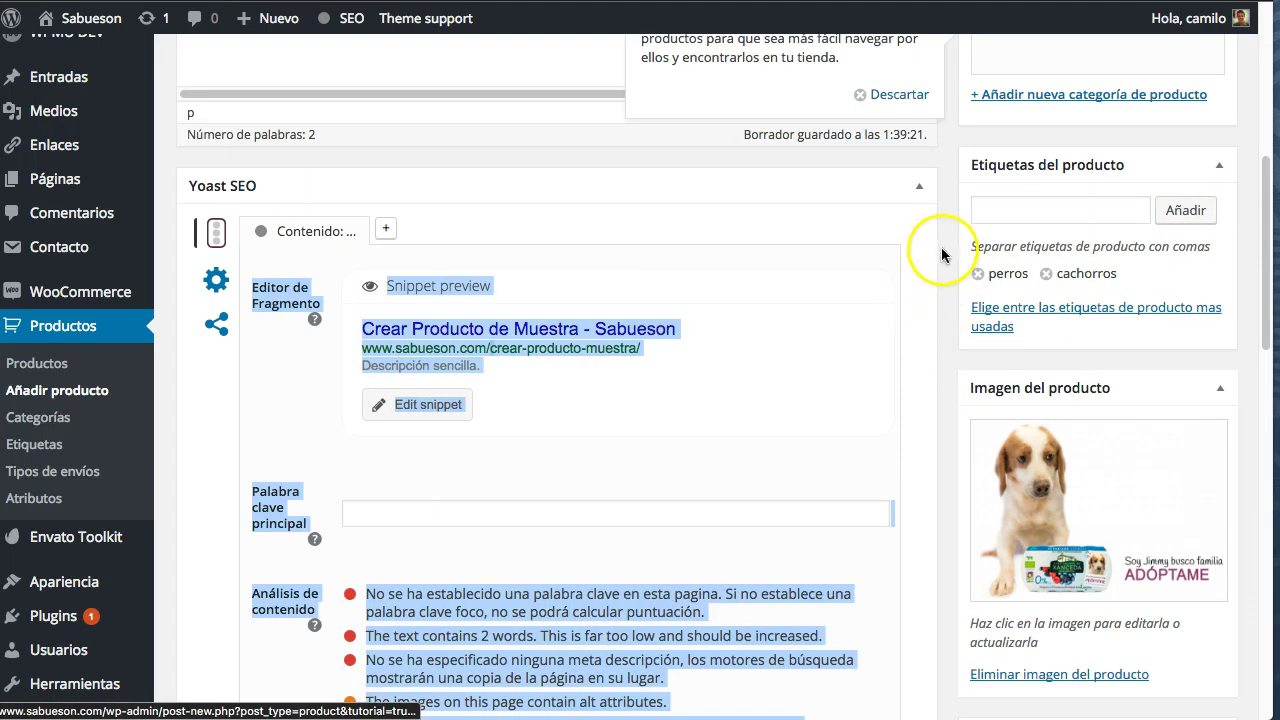
left_click(950, 251)
Create a new product category named "Perros" without a parent category and assign it to the product
scroll(945, 258, "up", 3)
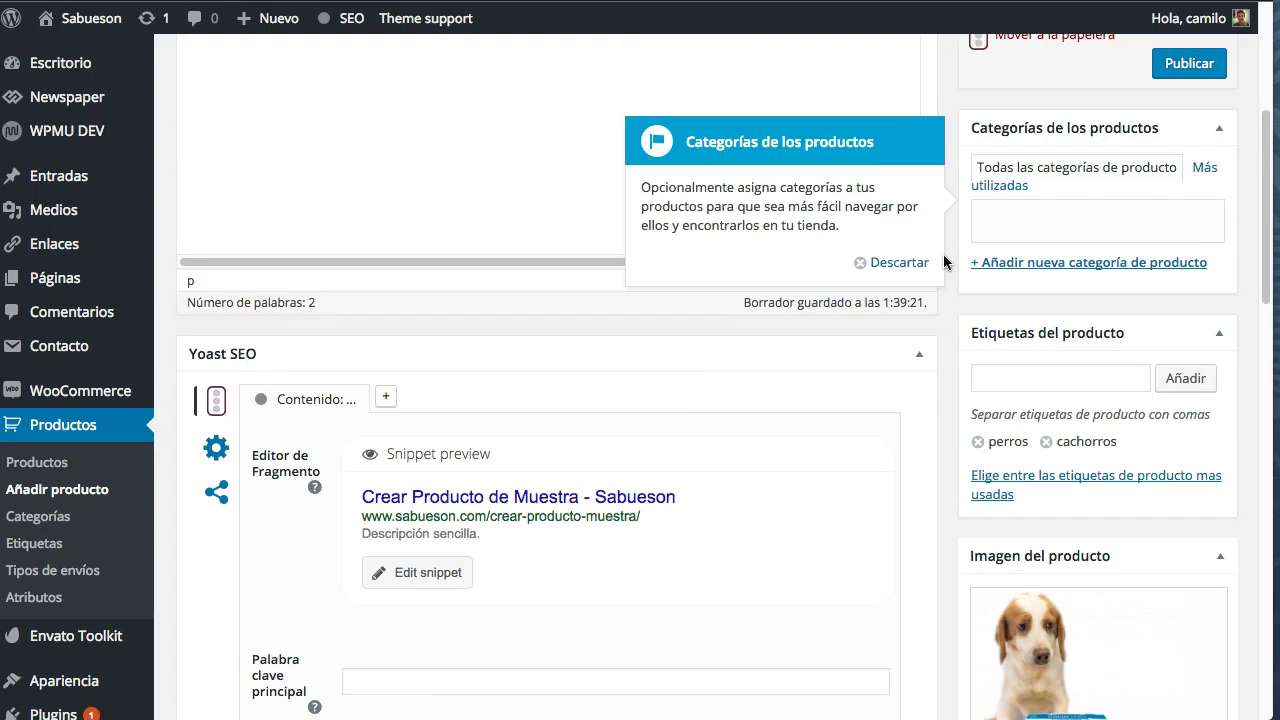
scroll(944, 262, "up", 1)
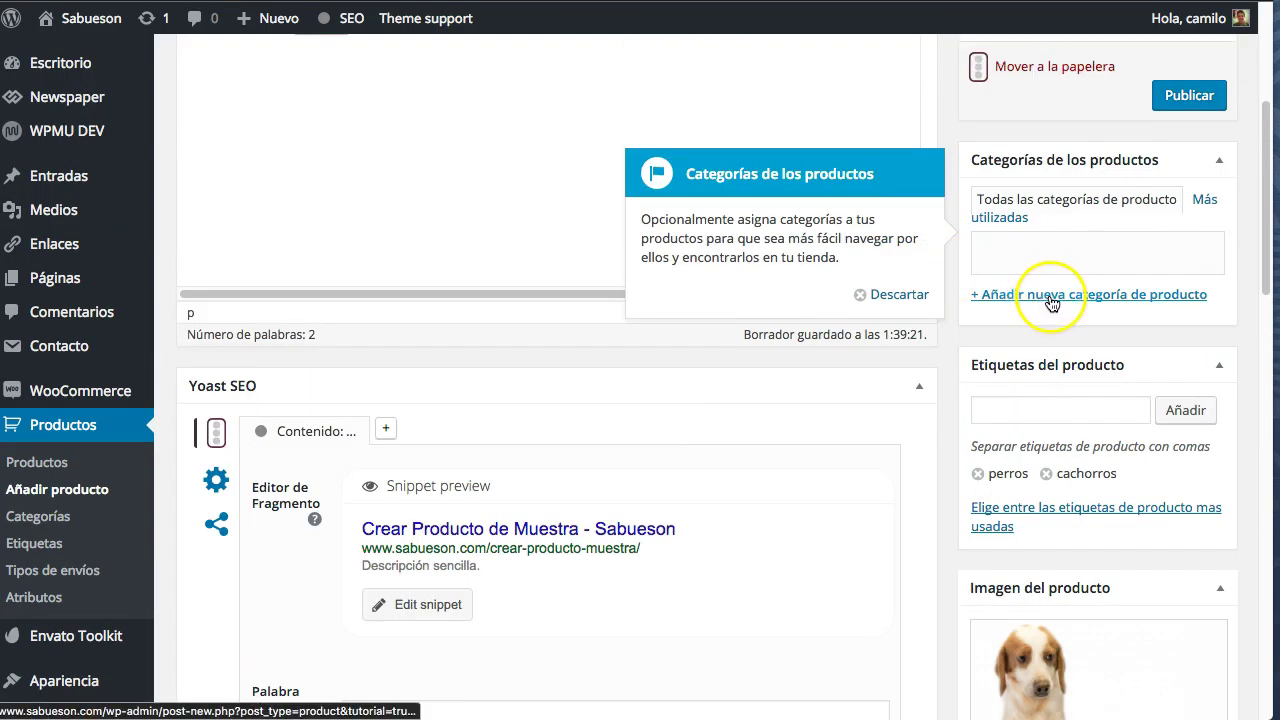
scroll(908, 336, "up", 2)
left_click(1012, 364)
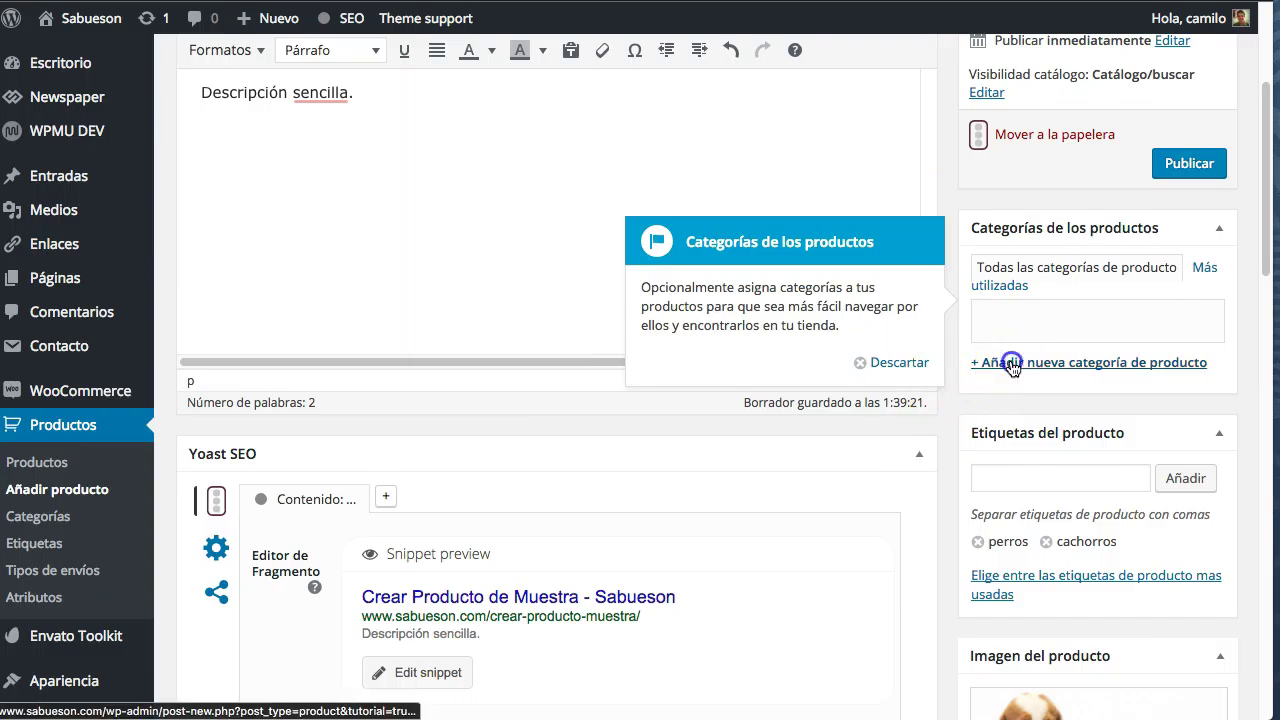
left_click(1072, 412)
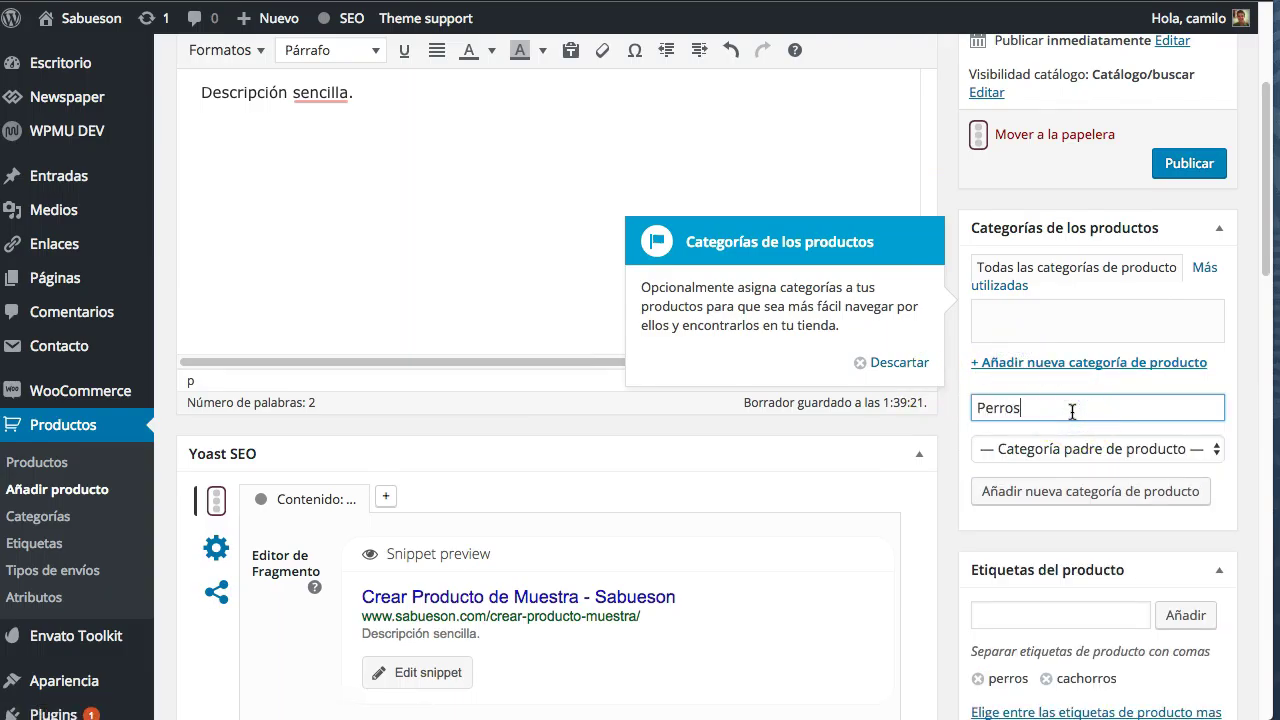
left_click(1064, 491)
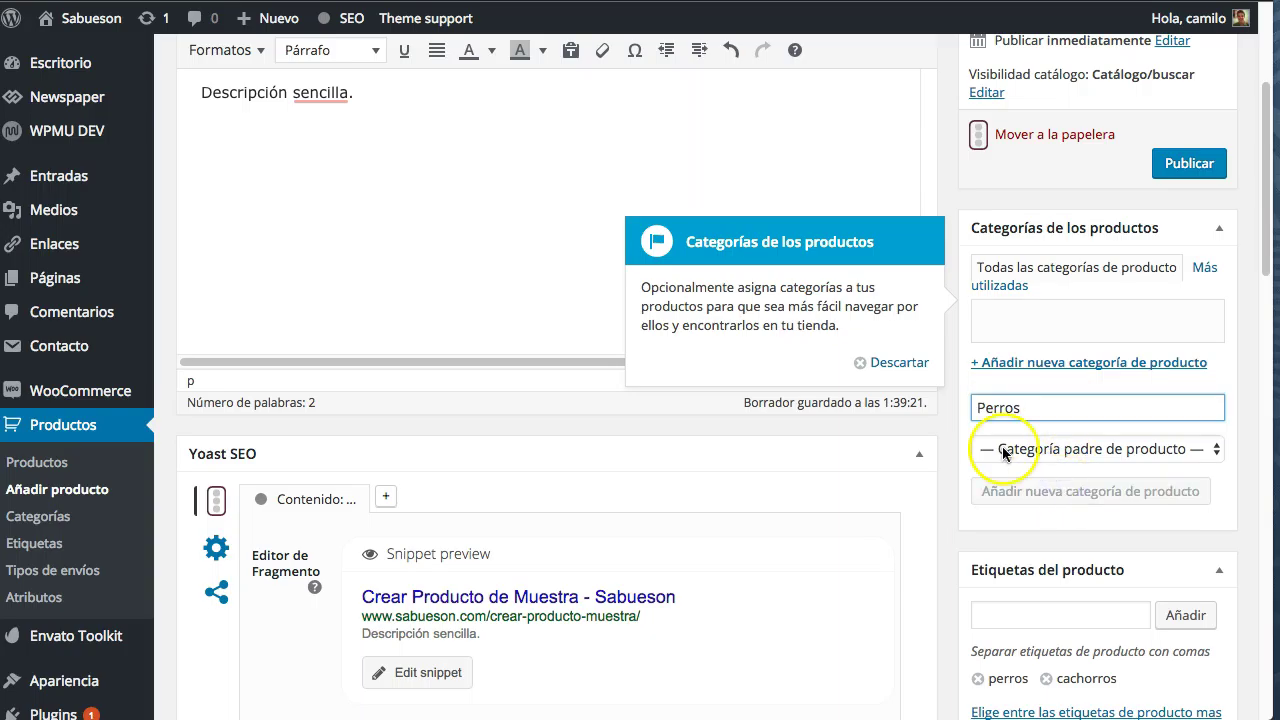
Dismiss the guided tips about product categories and publishing the product
left_click(903, 363)
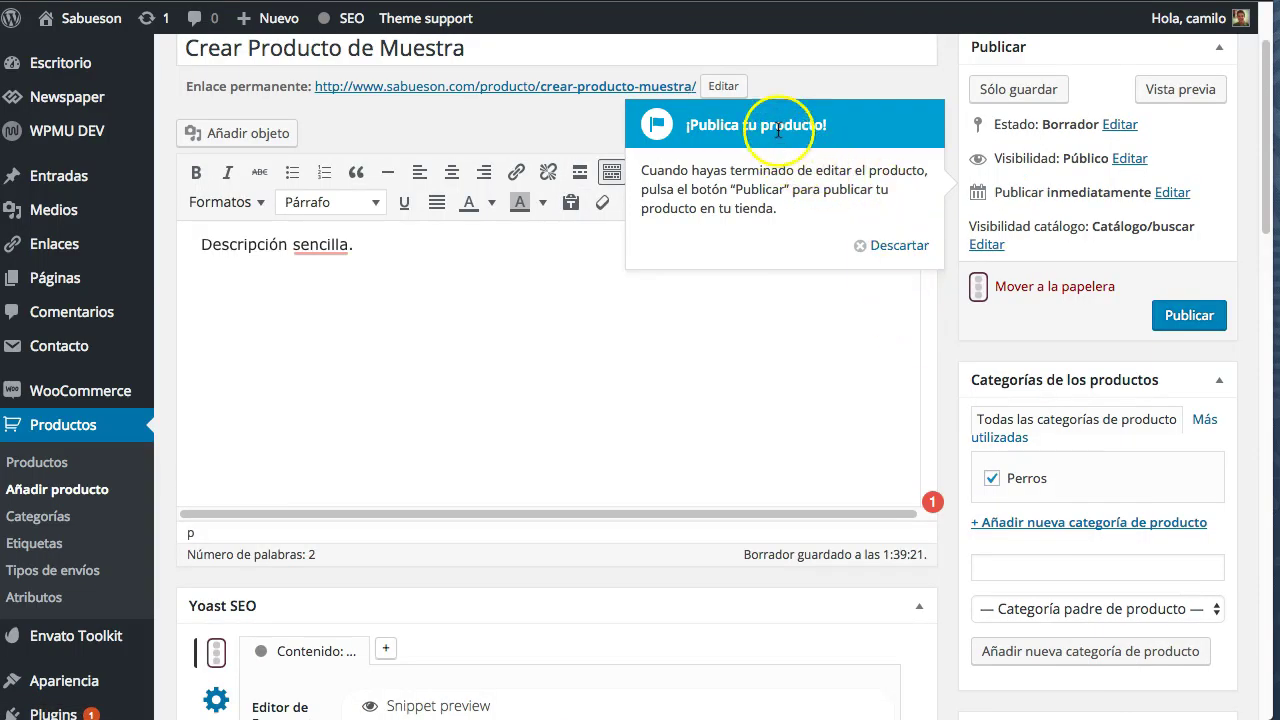
scroll(899, 253, "up", 1)
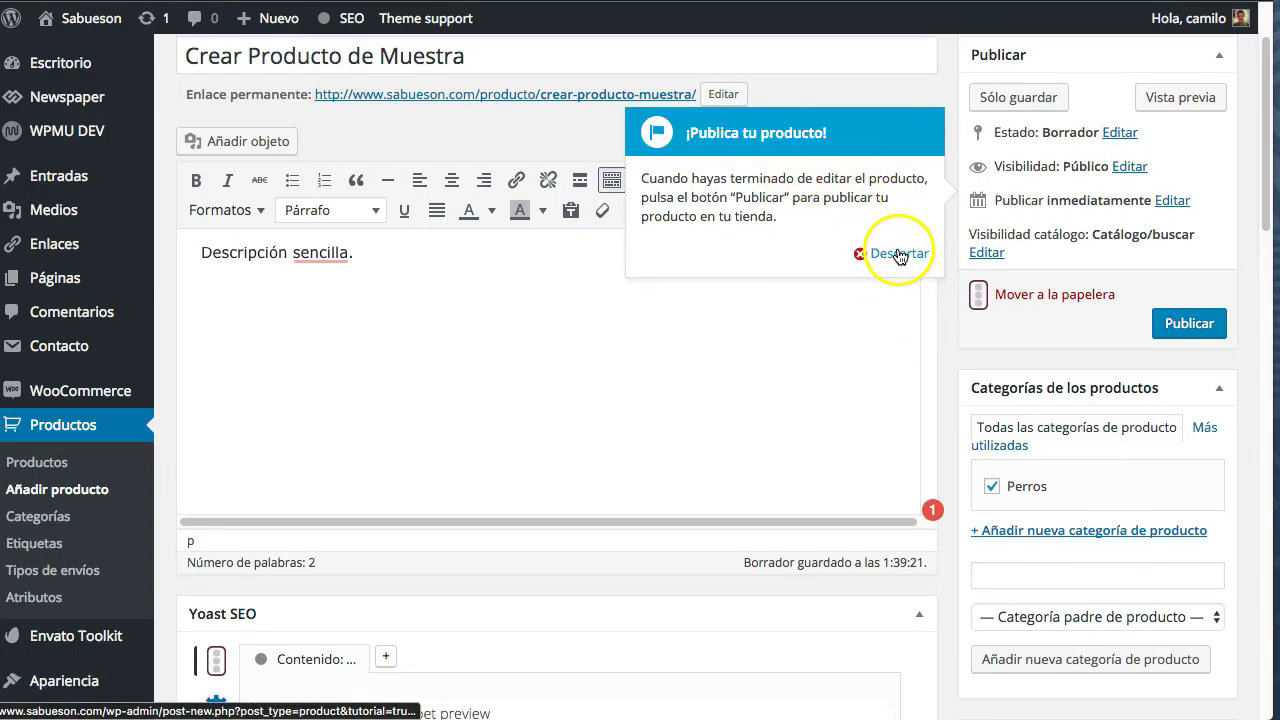
left_click(899, 255)
scroll(914, 312, "up", 1)
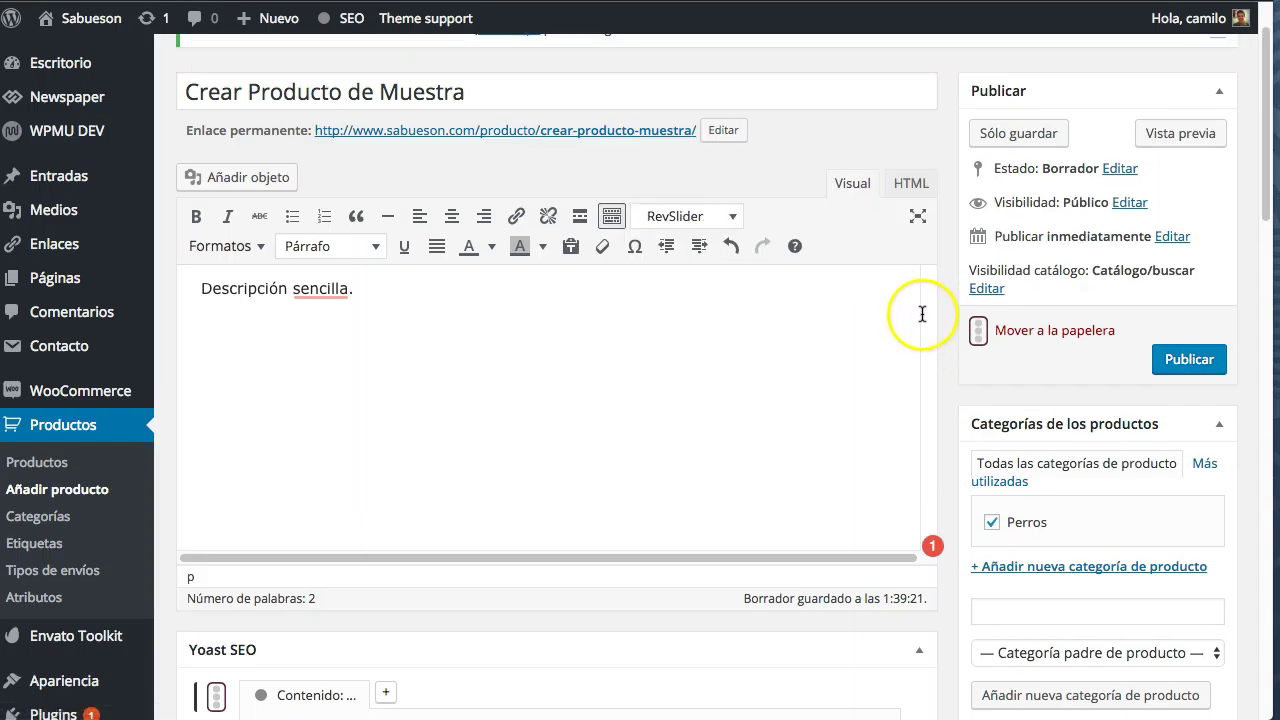
Preview the draft product page and review its images, price, category, tags and description
left_click(1167, 140)
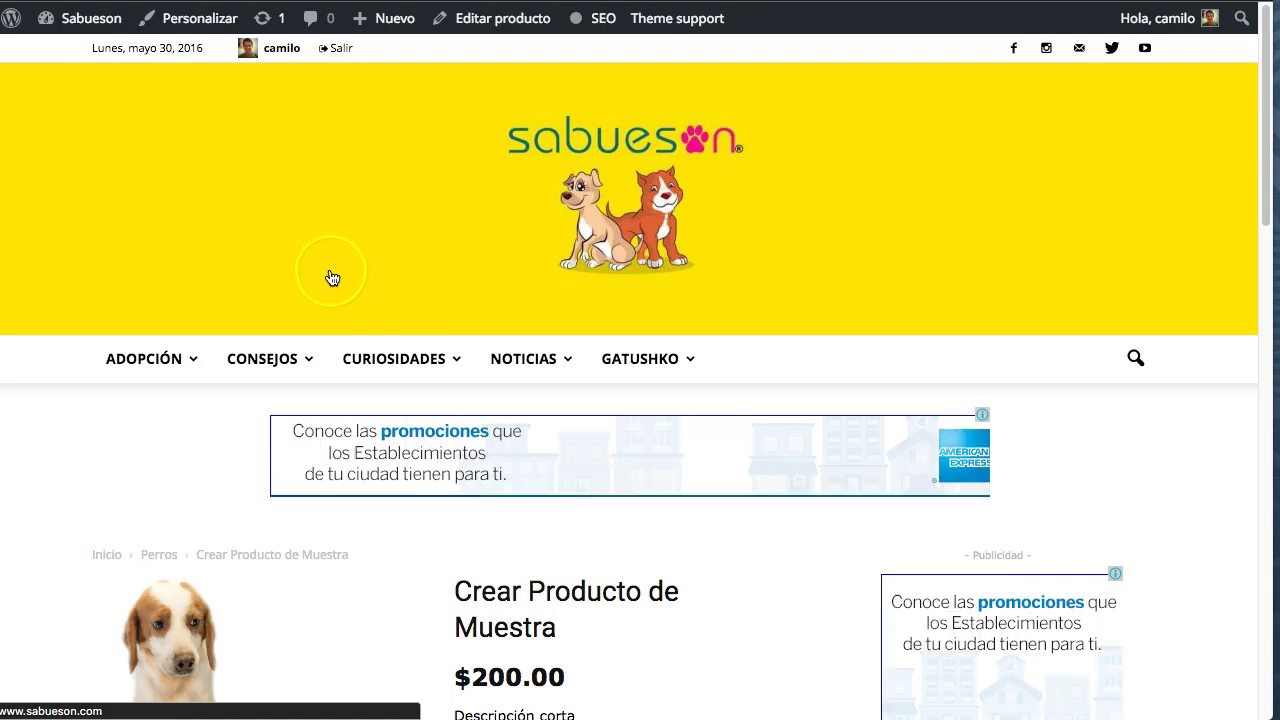
scroll(333, 278, "down", 5)
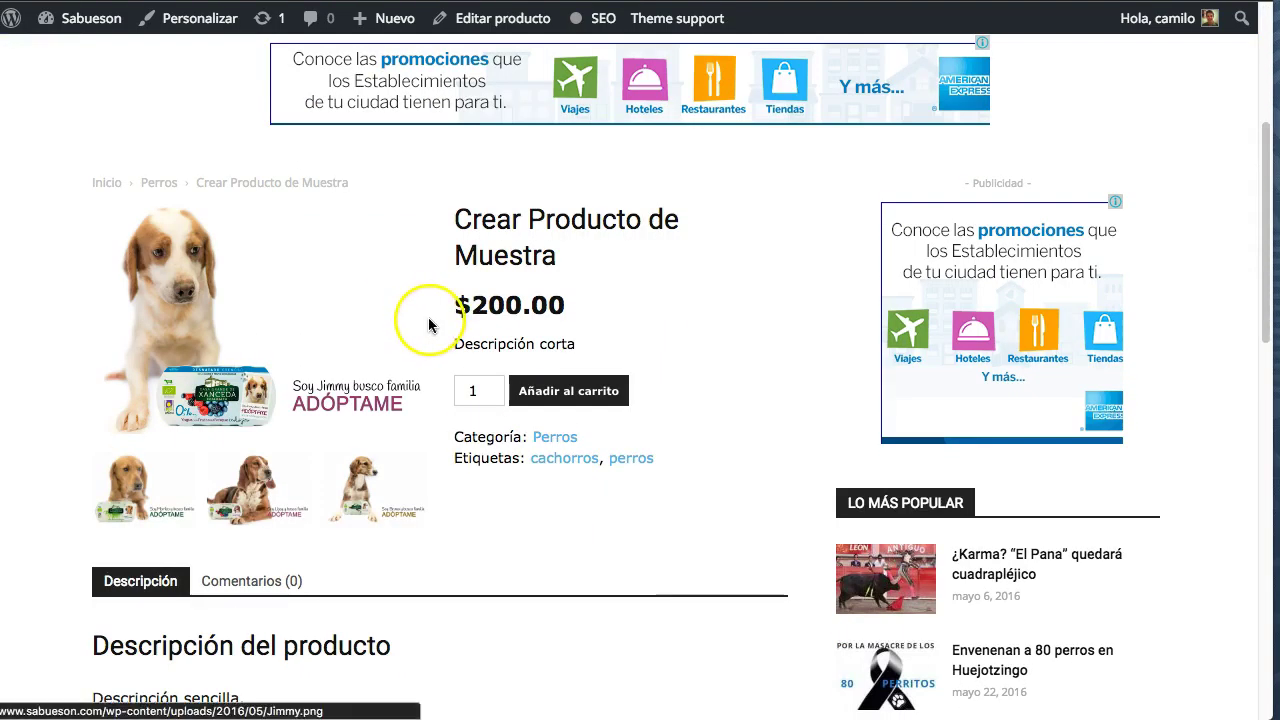
scroll(430, 322, "down", 1)
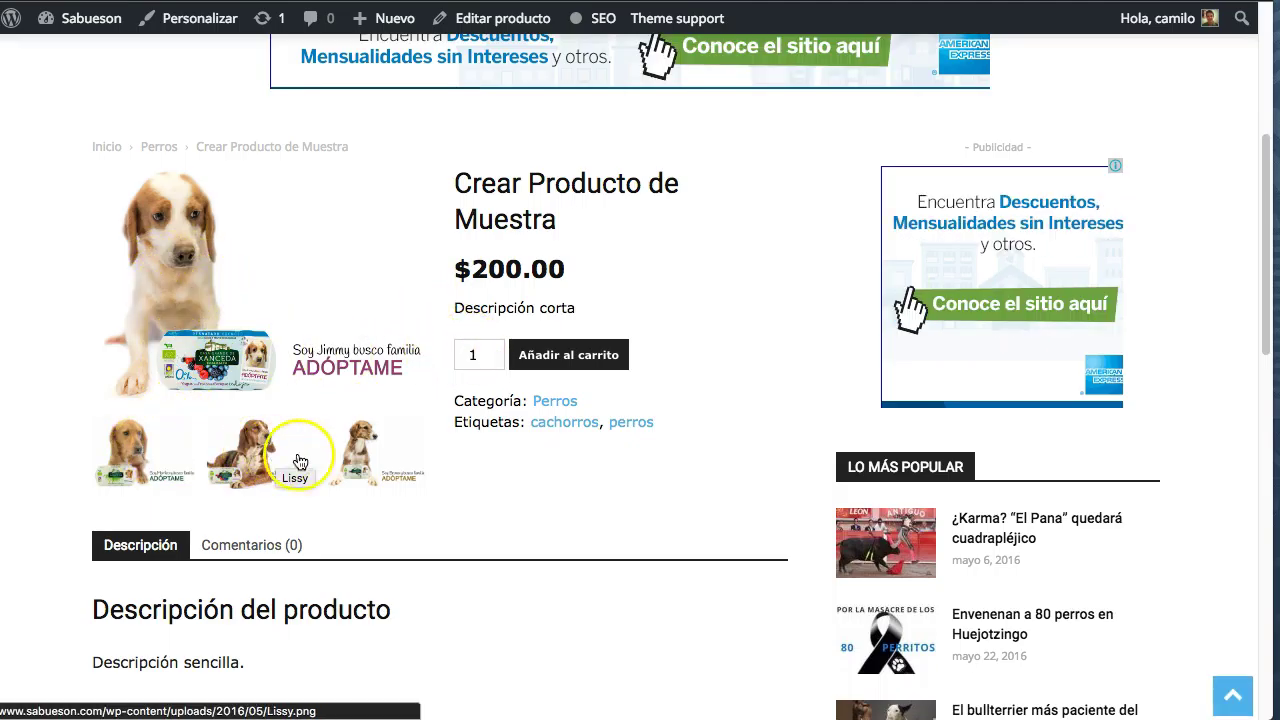
scroll(400, 460, "down", 1)
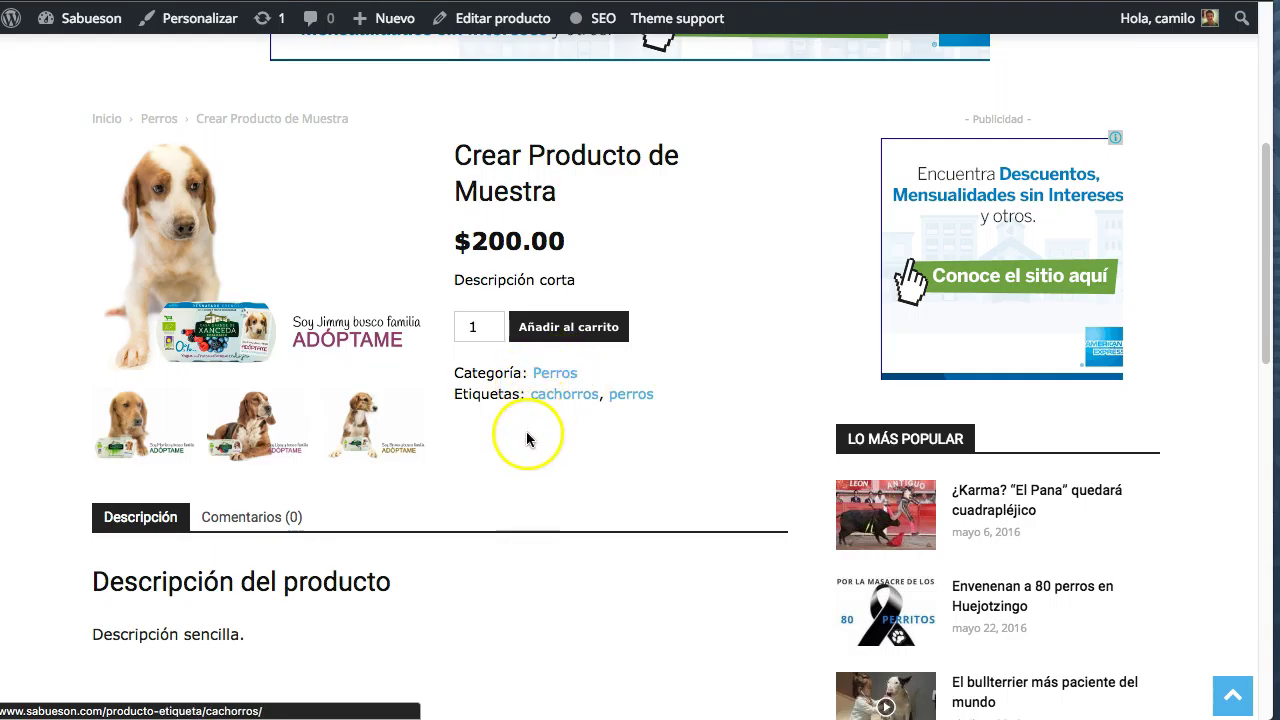
scroll(510, 432, "down", 2)
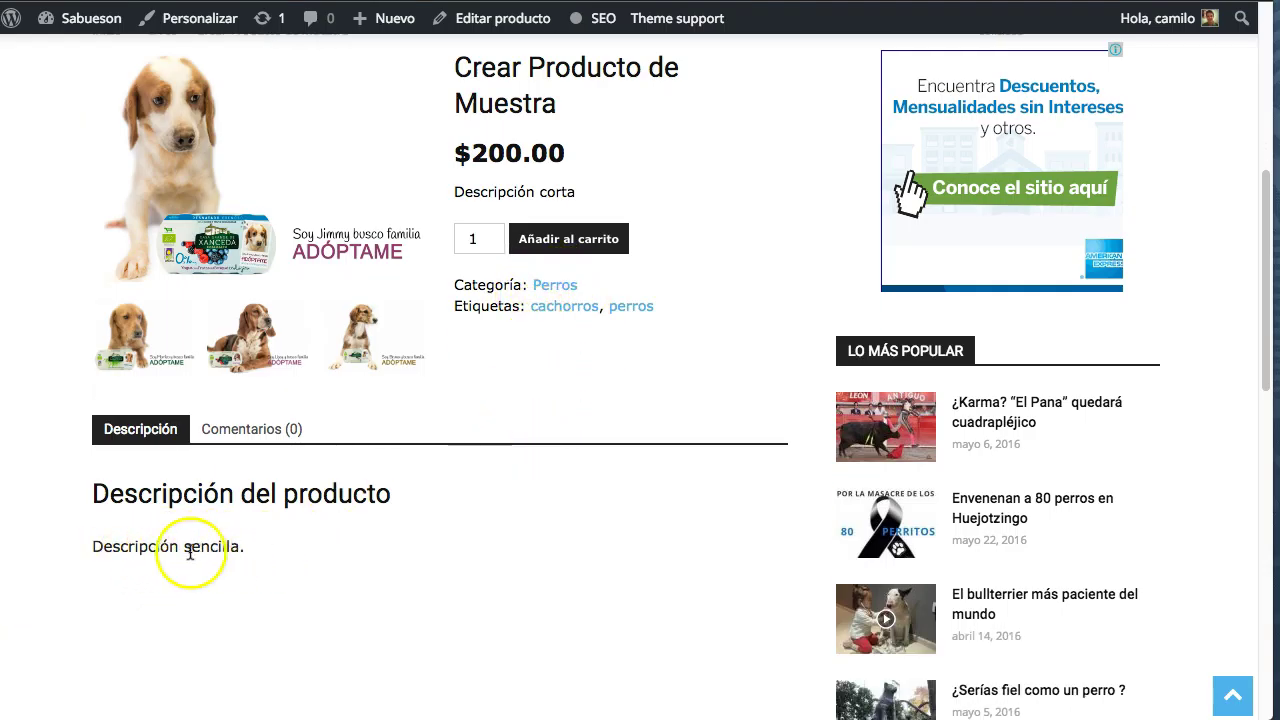
scroll(502, 500, "up", 2)
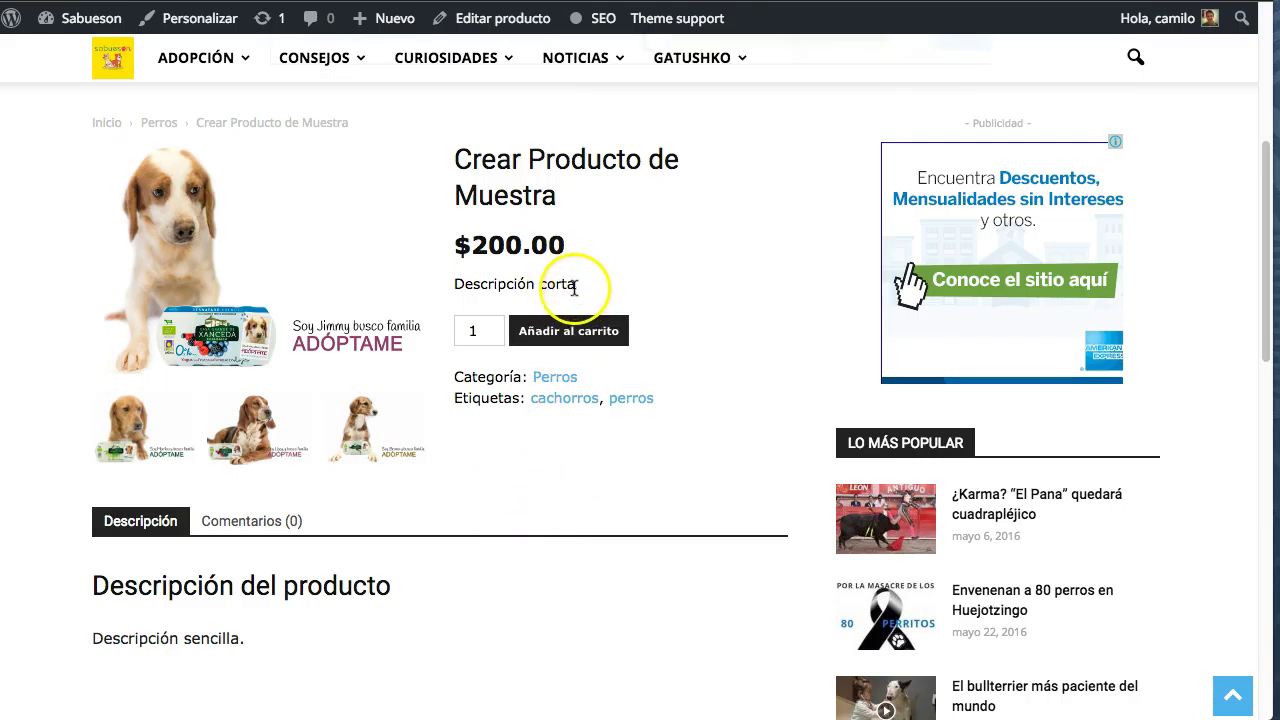
Highlight the long description and the short description in the product preview to compare their placement
left_click_drag(104, 635, 246, 634)
left_click(251, 634)
left_click_drag(600, 287, 457, 280)
left_click(513, 277)
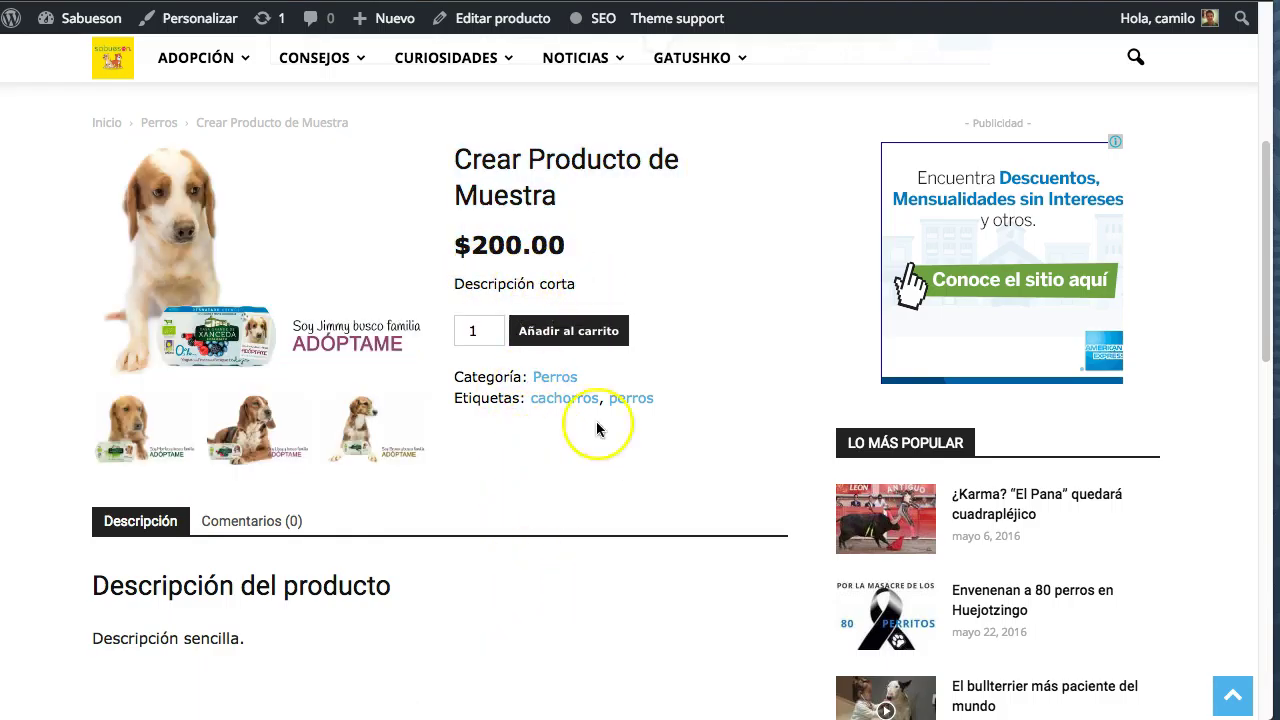
Enlarge the third gallery thumbnail, browse backward through the product images to the first one, and close the image viewer
scroll(525, 418, "down", 1)
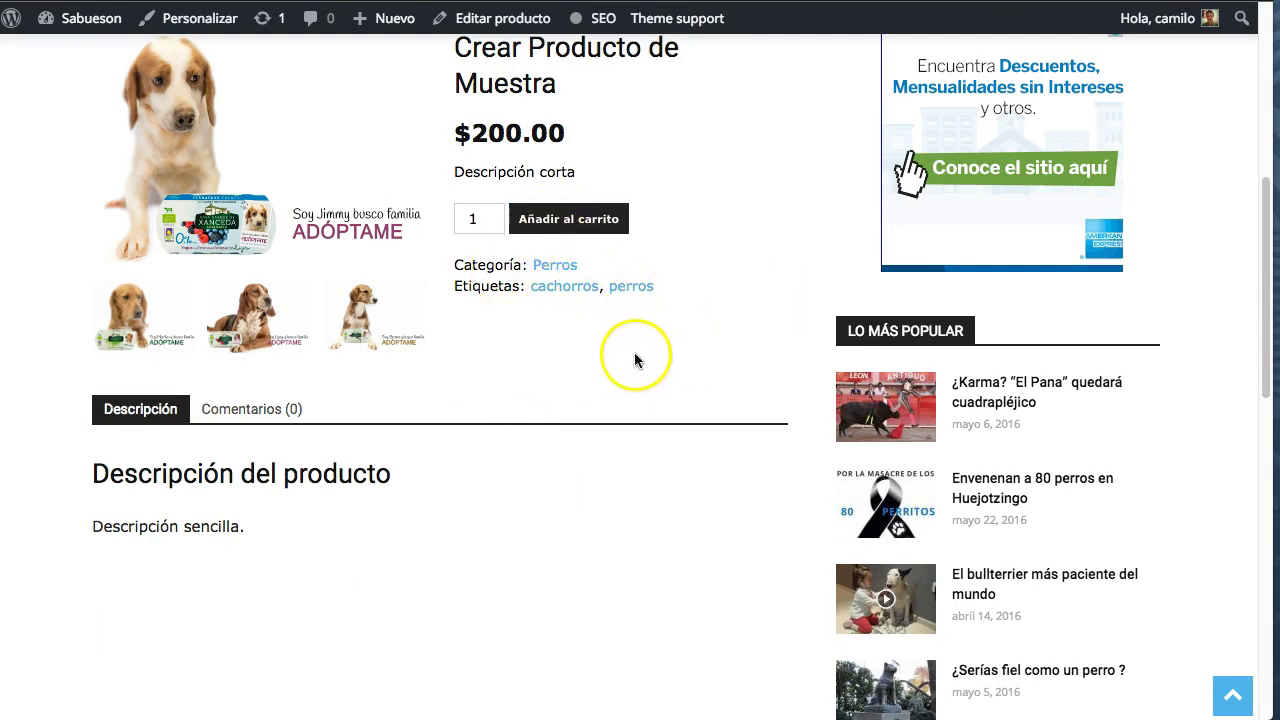
scroll(521, 365, "down", 1)
scroll(366, 300, "up", 1)
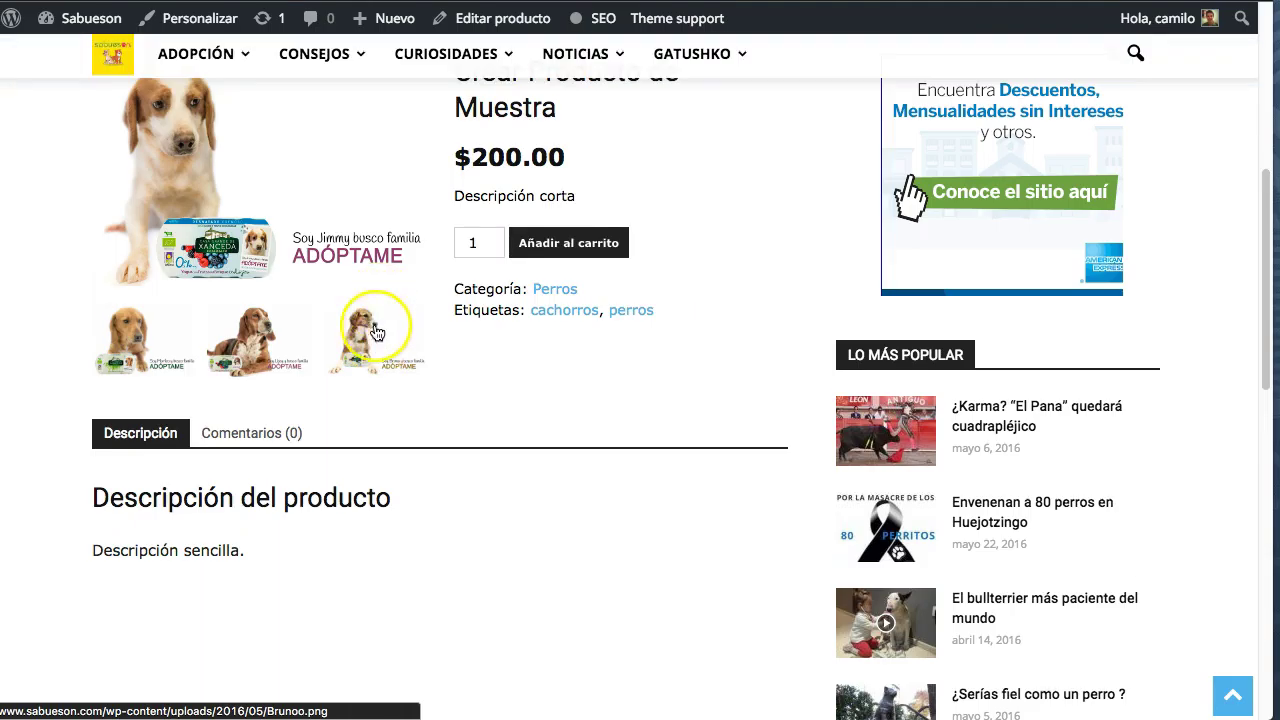
left_click(360, 360)
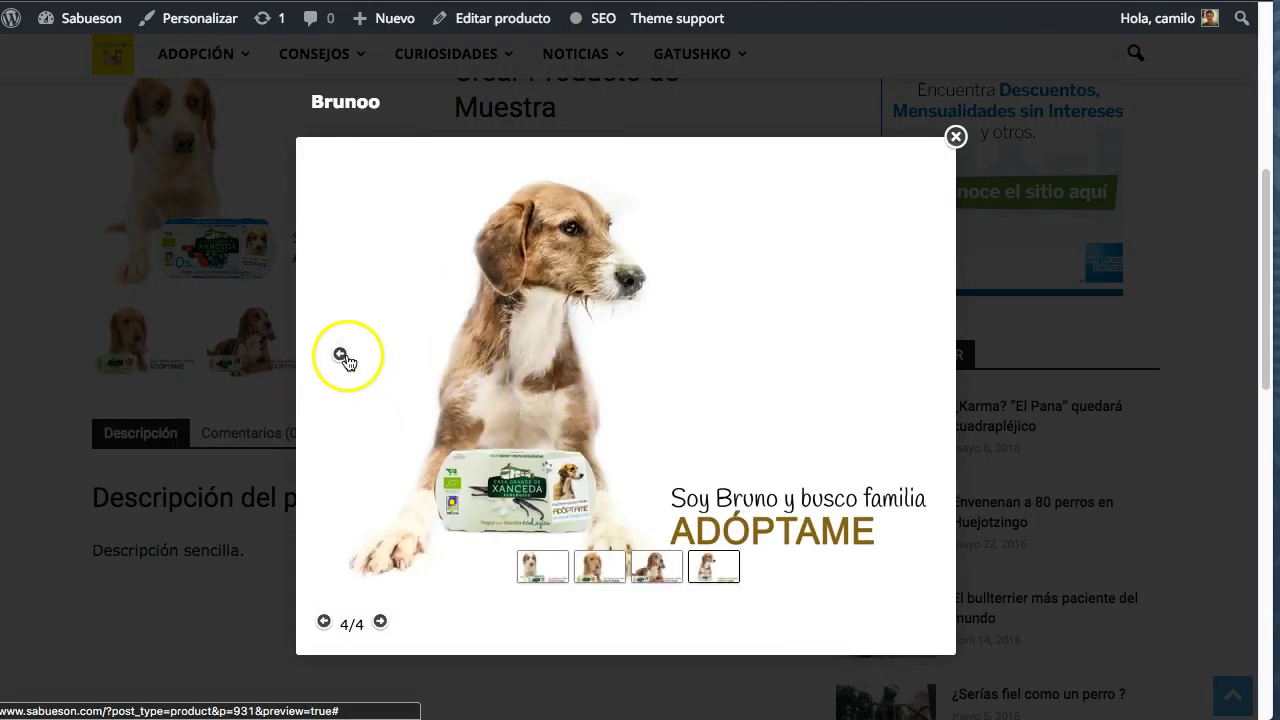
left_click(343, 357)
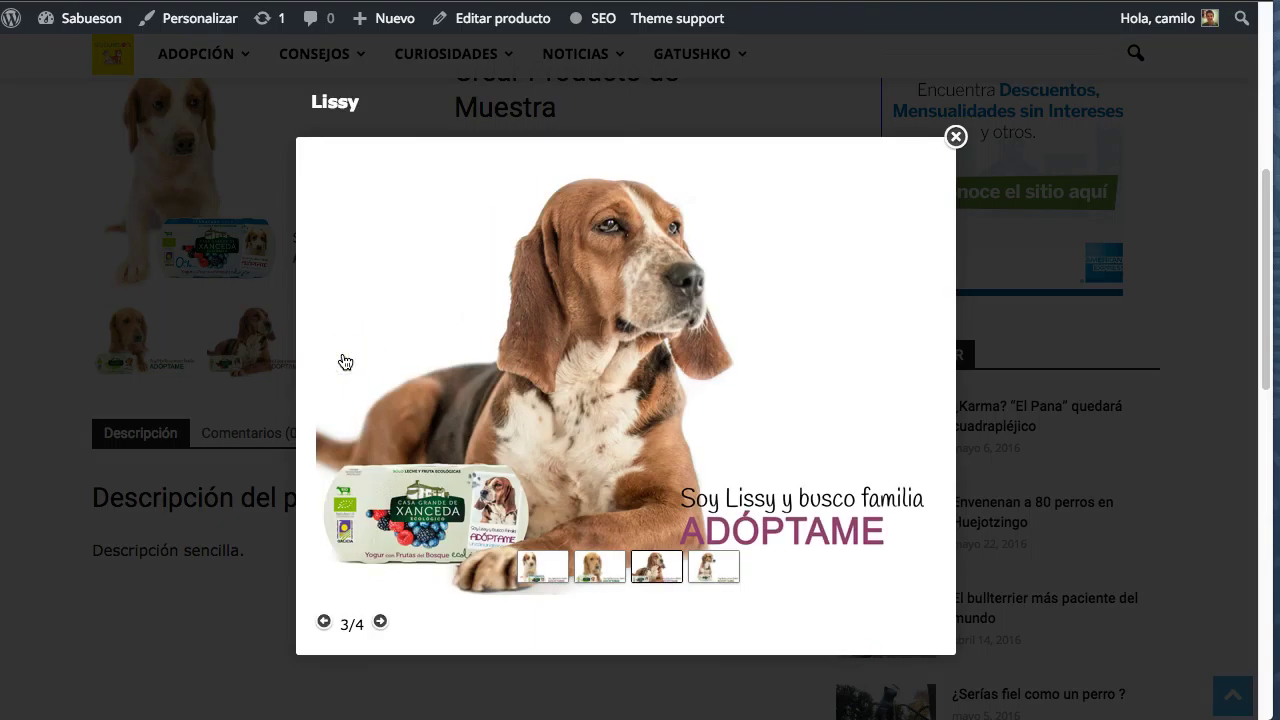
left_click(324, 621)
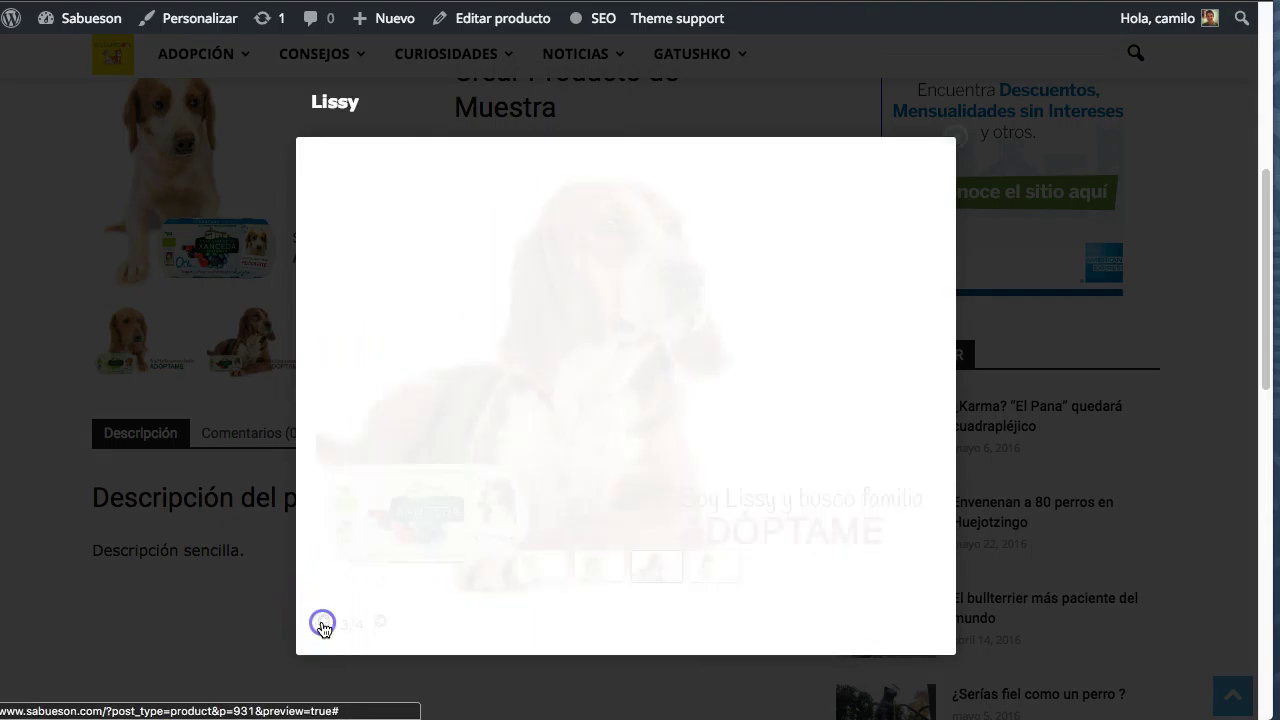
left_click(325, 622)
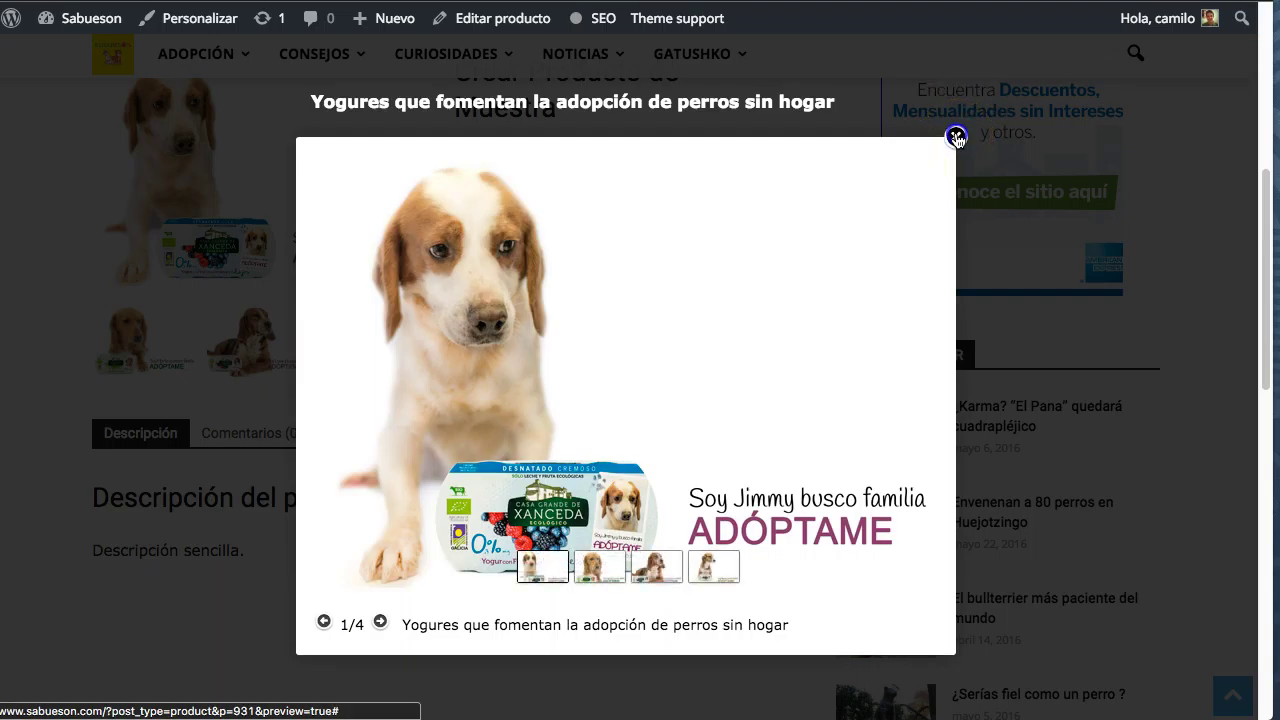
left_click(956, 138)
scroll(380, 283, "up", 2)
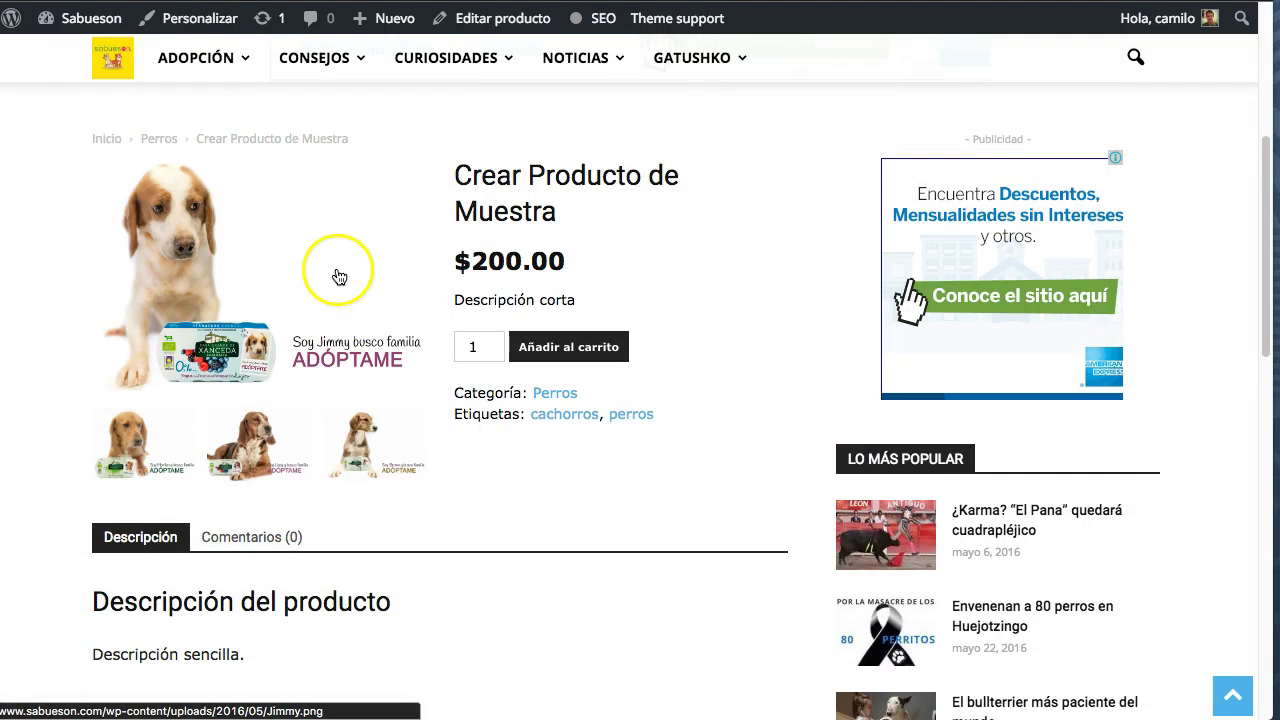
scroll(351, 283, "down", 10)
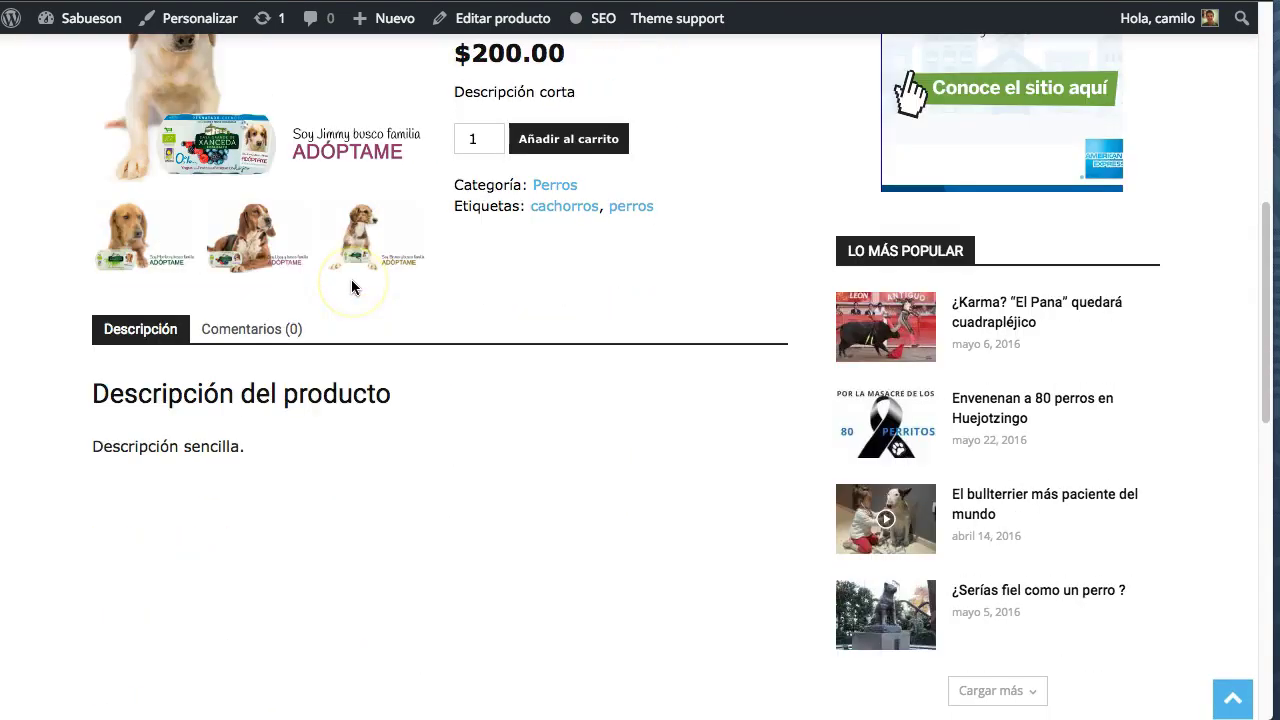
scroll(351, 287, "up", 5)
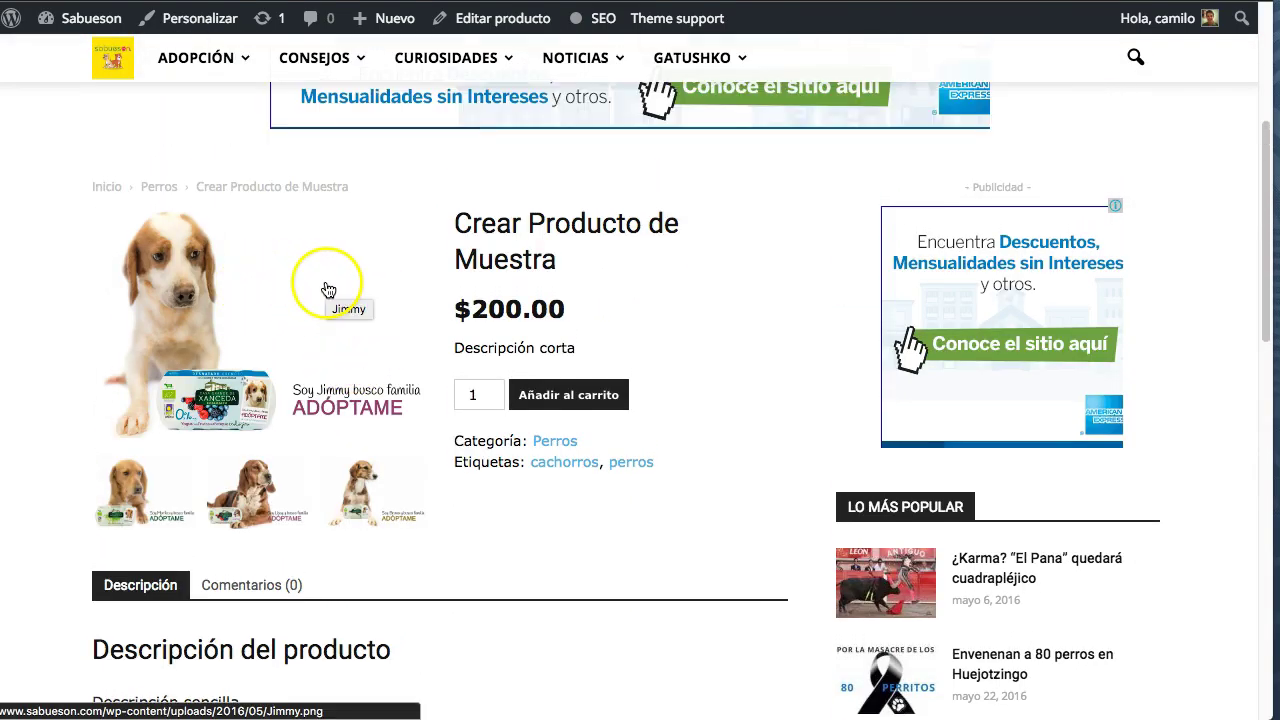
scroll(372, 290, "up", 1)
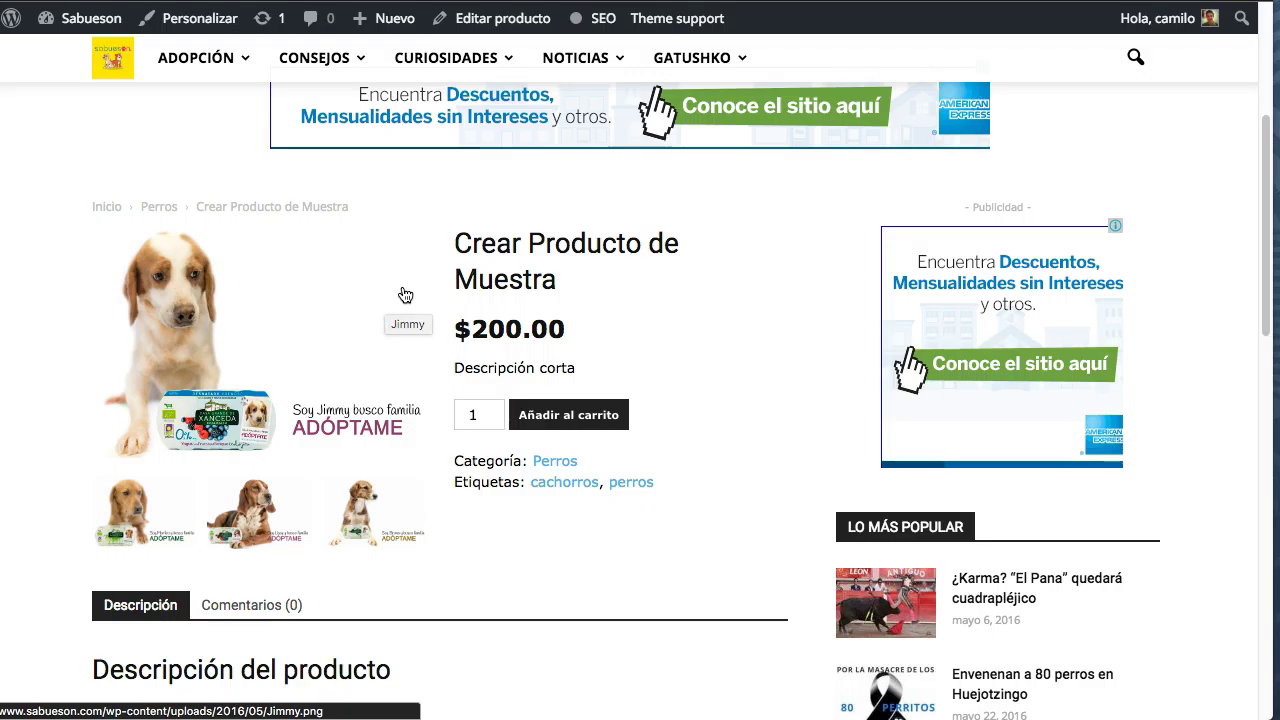
scroll(409, 349, "down", 1)
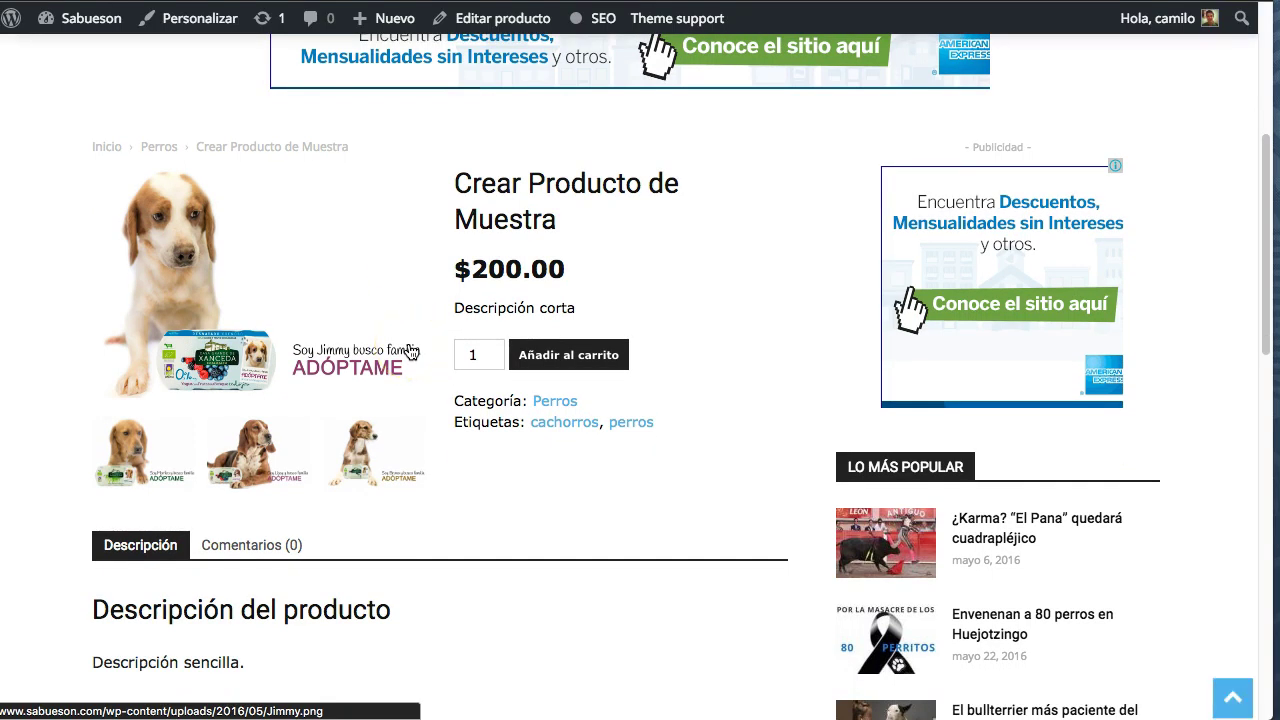